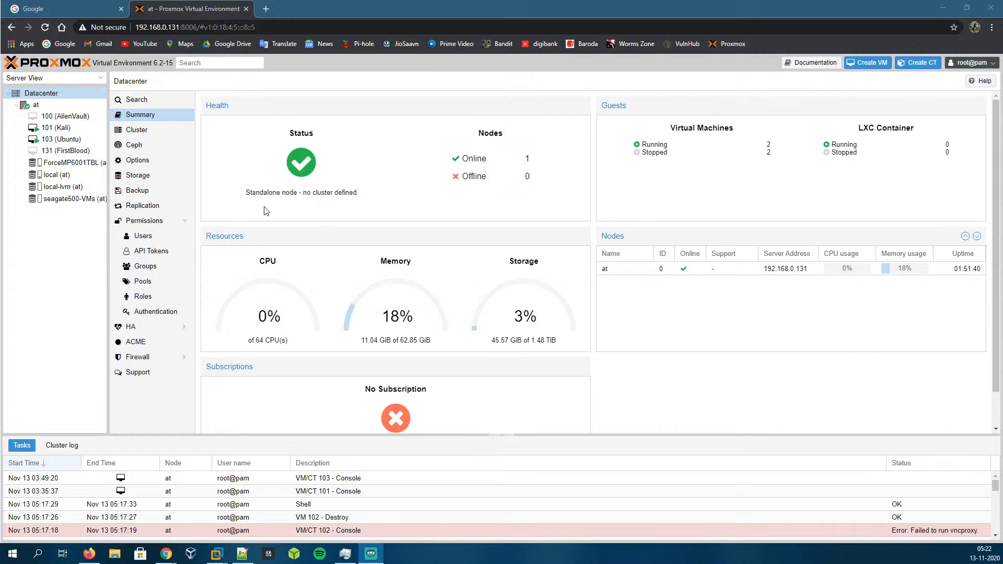
Step: Search the web for a Windows 10 ISO download and open Microsoft's Windows 10 download page, then close that tab
{"action": "left_click", "coordinate": [36, 105]}
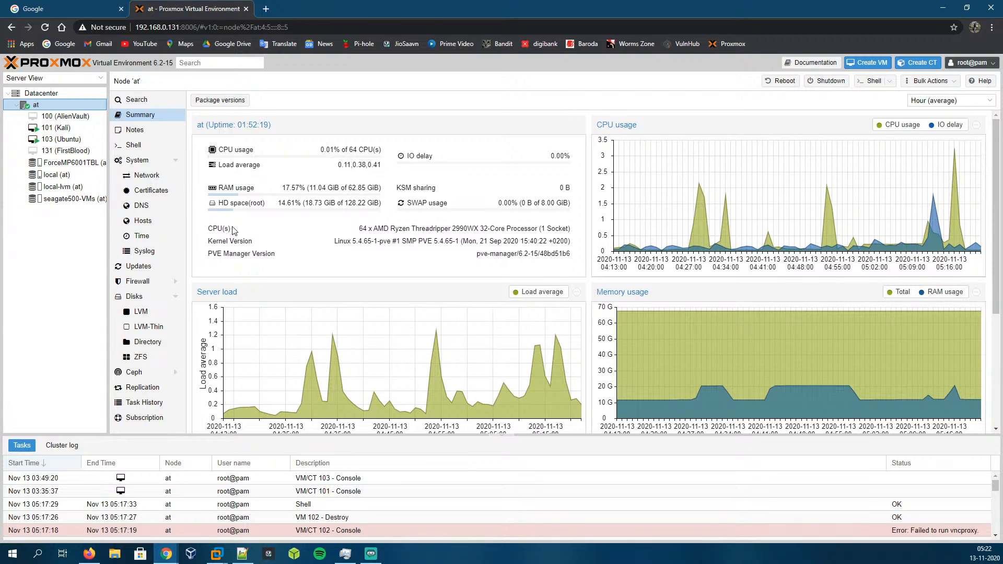
{"action": "left_click", "coordinate": [266, 9]}
{"action": "type", "text": "windows "}
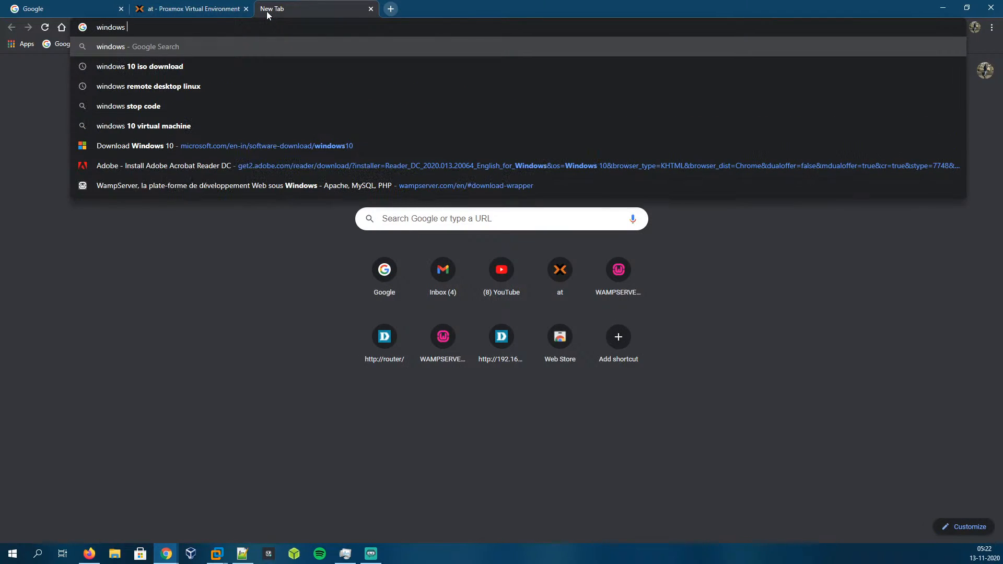
{"action": "type", "text": "10"}
{"action": "key", "text": "Right"}
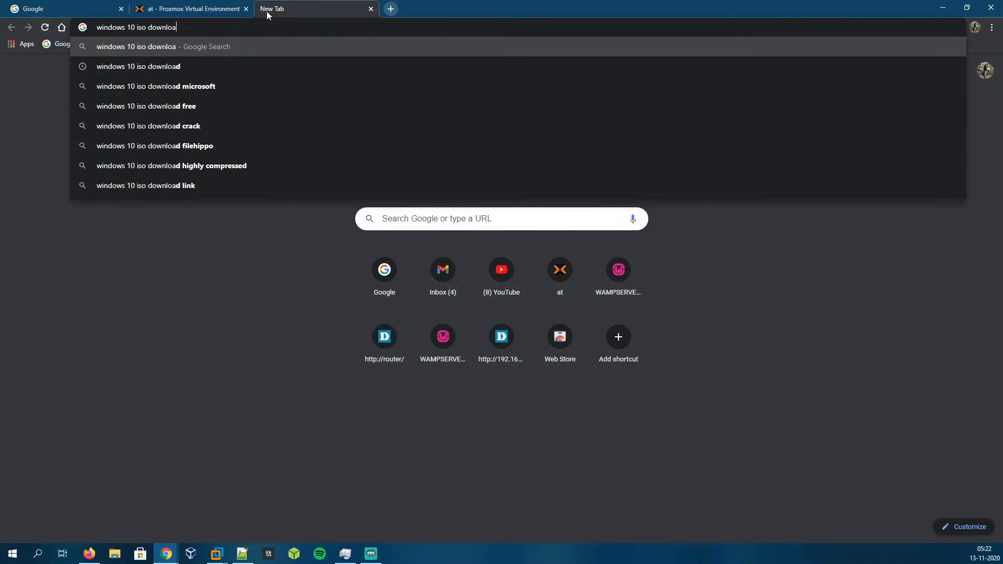
{"action": "key", "text": "Return"}
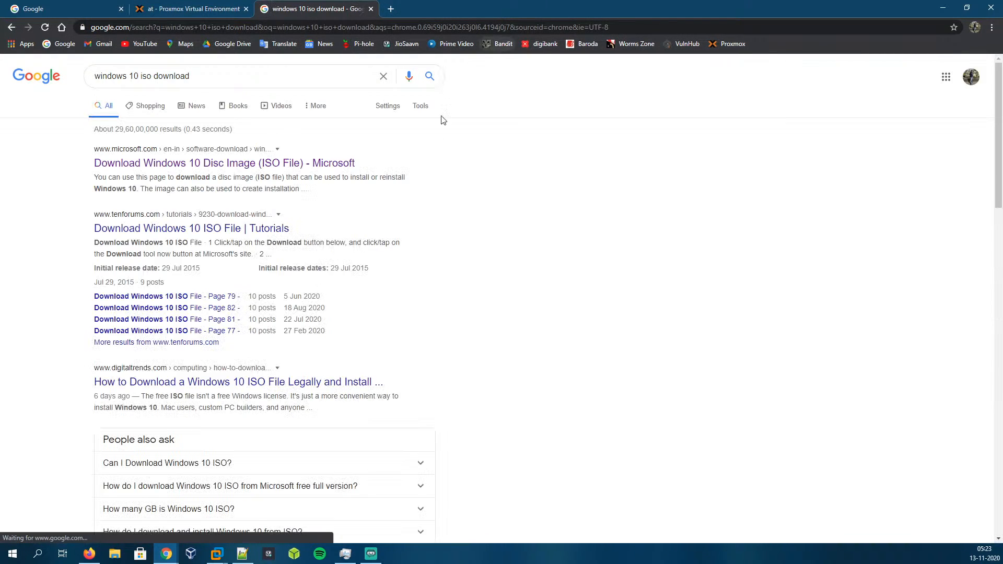
{"action": "left_click", "coordinate": [253, 168]}
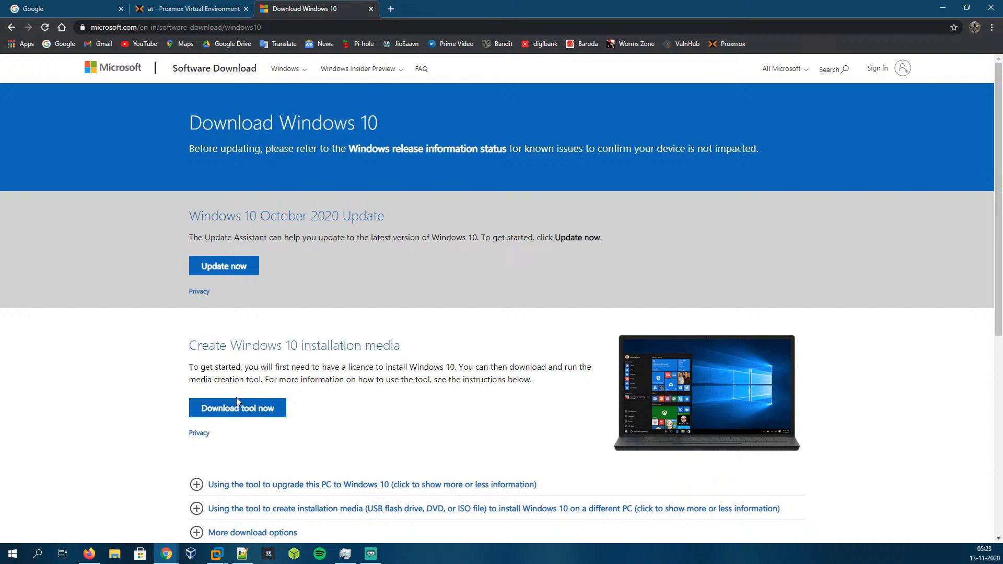
{"action": "key", "text": "ctrl+w"}
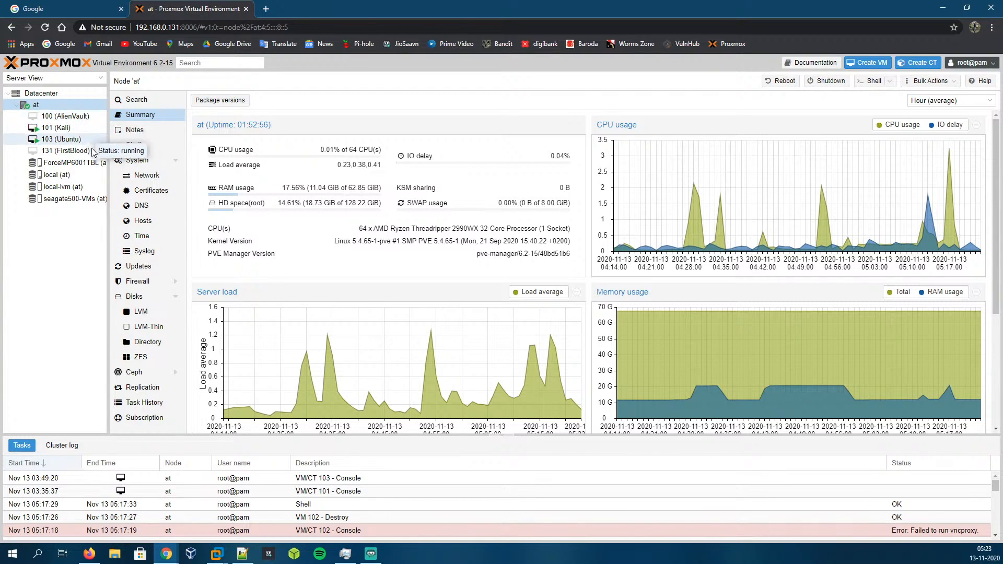
Step: Open the content list of the local storage on node at
{"action": "left_click", "coordinate": [76, 177]}
{"action": "left_click", "coordinate": [140, 115]}
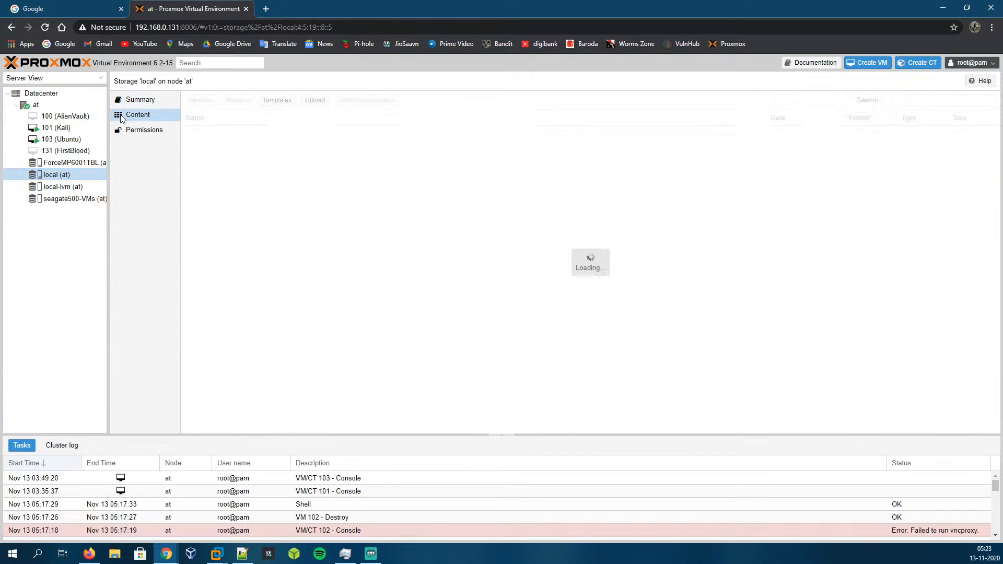
{"action": "left_click", "coordinate": [313, 103]}
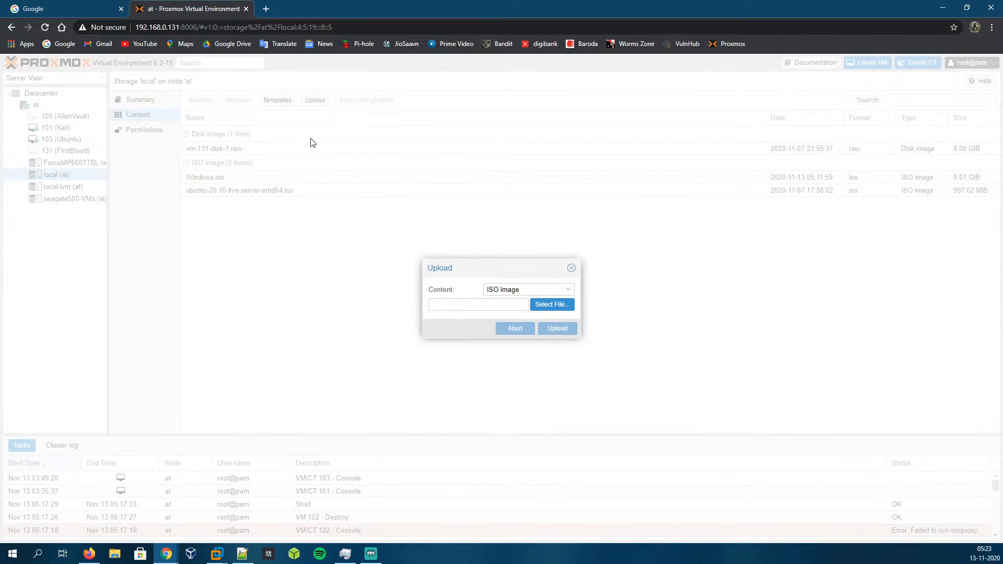
{"action": "left_click", "coordinate": [561, 307]}
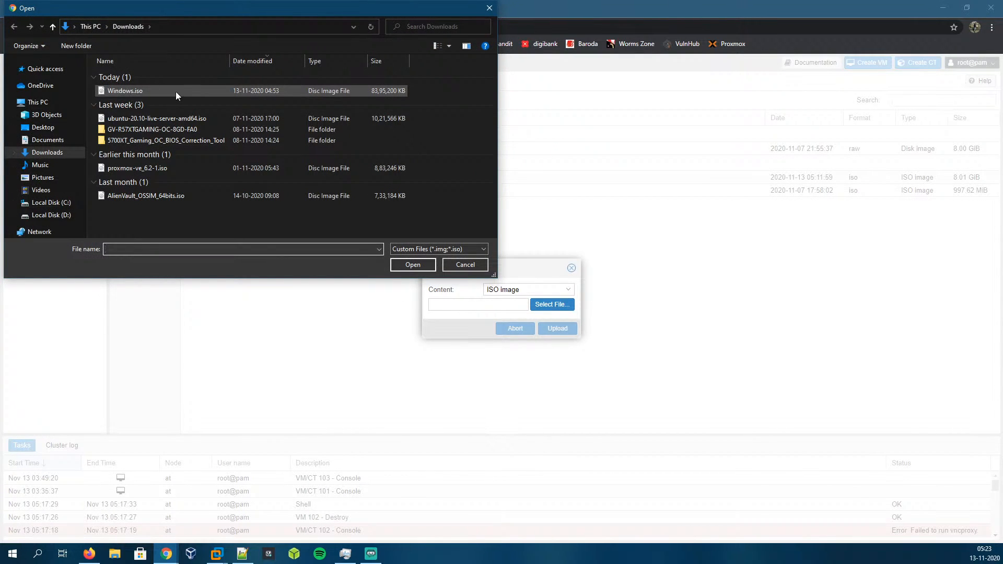
{"action": "left_click", "coordinate": [464, 265]}
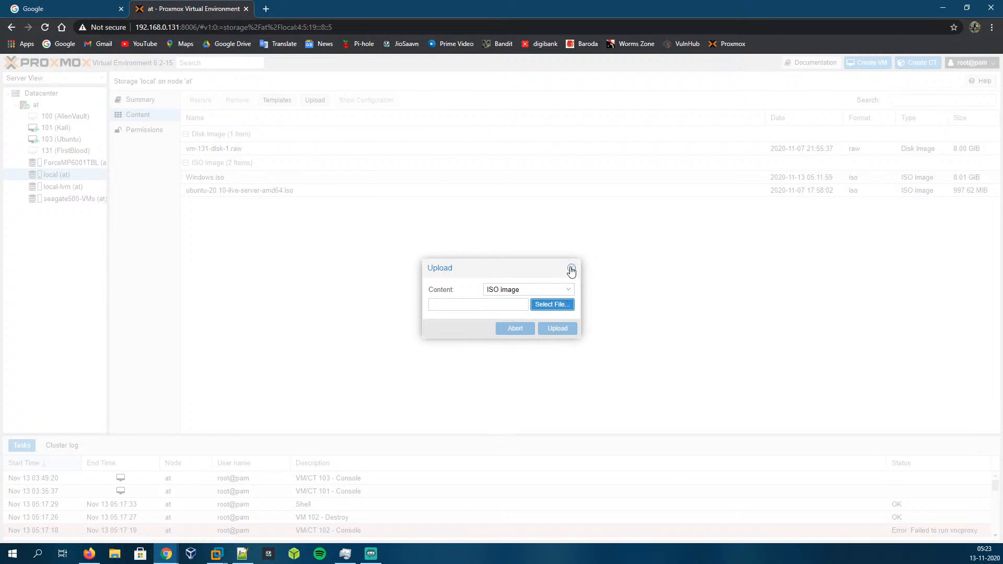
{"action": "left_click", "coordinate": [571, 269]}
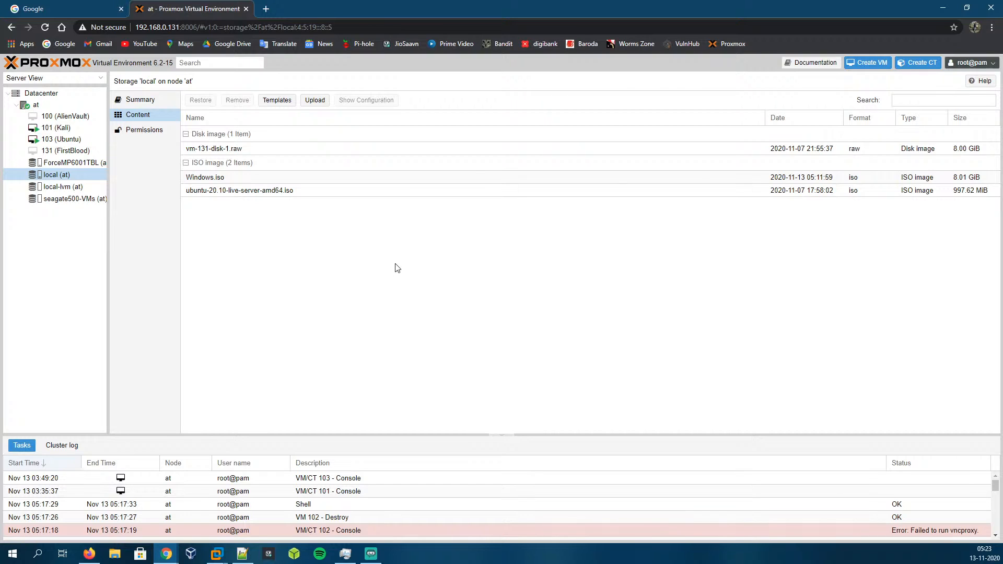
Step: Select the Windows.iso image in local storage, then return to the node at summary
{"action": "left_click", "coordinate": [267, 178]}
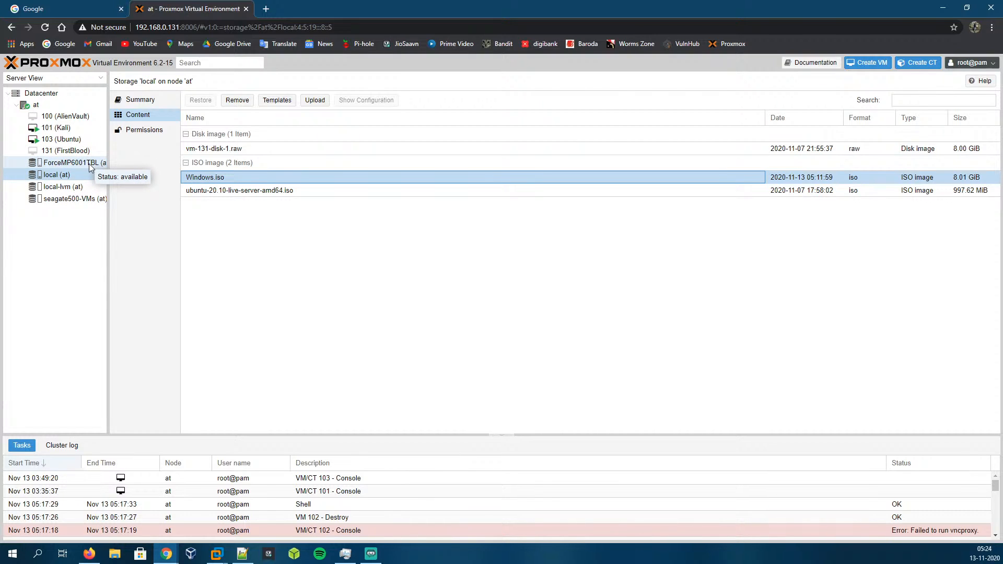
{"action": "left_click", "coordinate": [25, 106]}
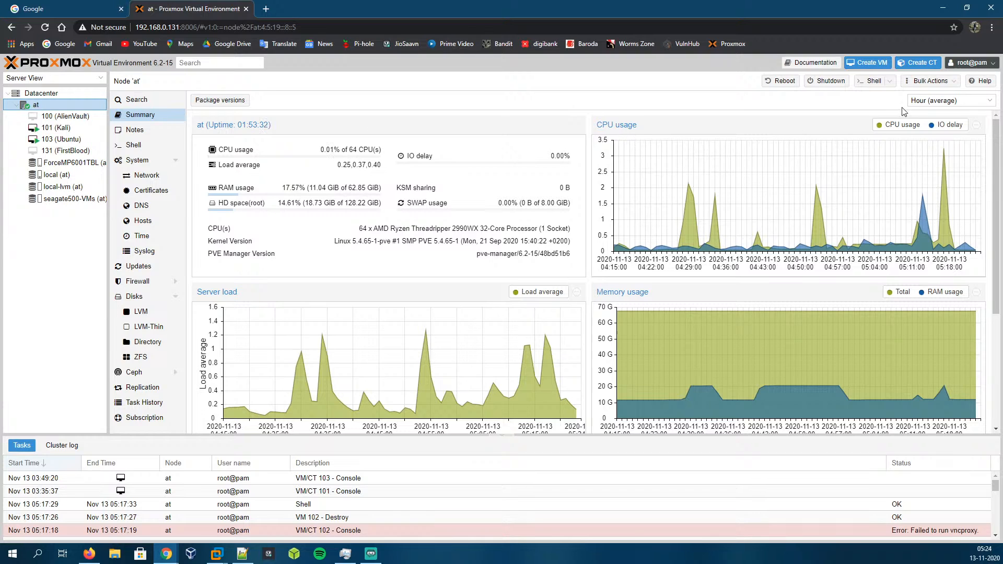
Step: Start creating a new virtual machine on node at with VM ID 102
{"action": "left_click", "coordinate": [867, 63]}
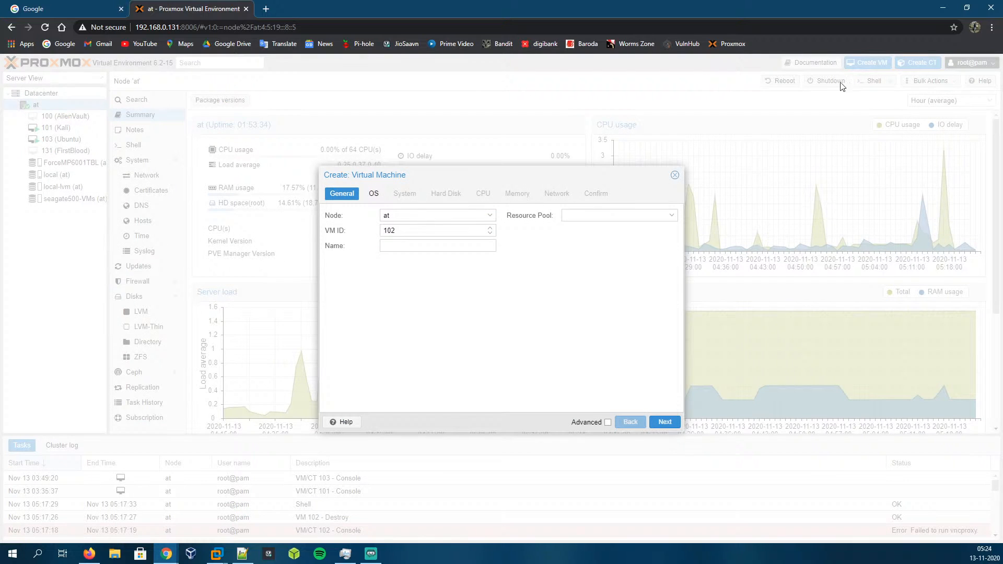
{"action": "left_click", "coordinate": [409, 214]}
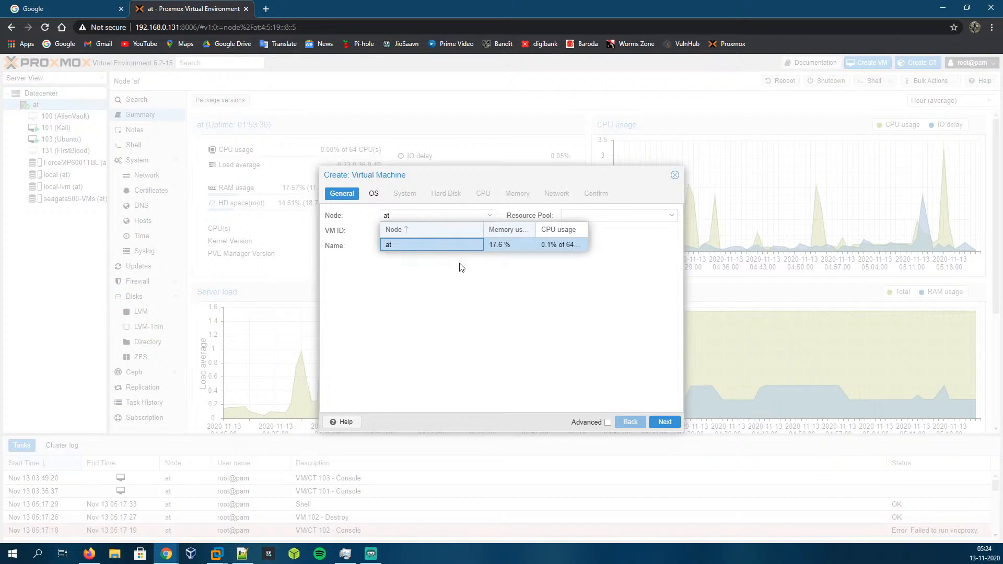
{"action": "left_click", "coordinate": [450, 298]}
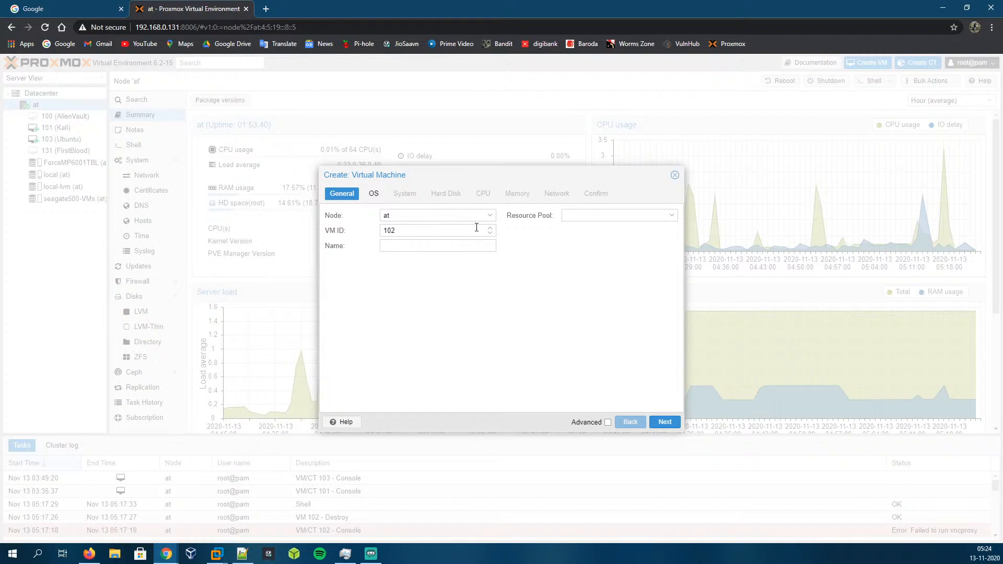
{"action": "left_click", "coordinate": [458, 230]}
{"action": "double_click", "coordinate": [428, 230]}
{"action": "left_click", "coordinate": [411, 233]}
{"action": "left_click", "coordinate": [419, 242]}
{"action": "left_click", "coordinate": [427, 231]}
{"action": "double_click", "coordinate": [395, 230]}
{"action": "left_click", "coordinate": [403, 230]}
{"action": "left_click", "coordinate": [420, 246]}
{"action": "left_click", "coordinate": [410, 216]}
{"action": "left_click", "coordinate": [423, 283]}
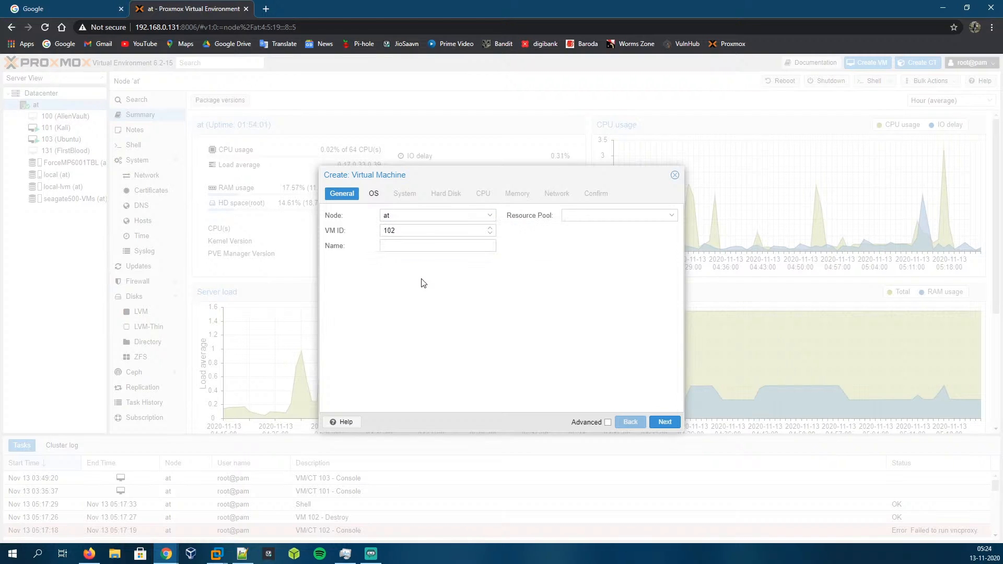
Step: Name the virtual machine Win10 and continue to the OS settings
{"action": "left_click", "coordinate": [417, 244]}
{"action": "type", "text": "Windows"}
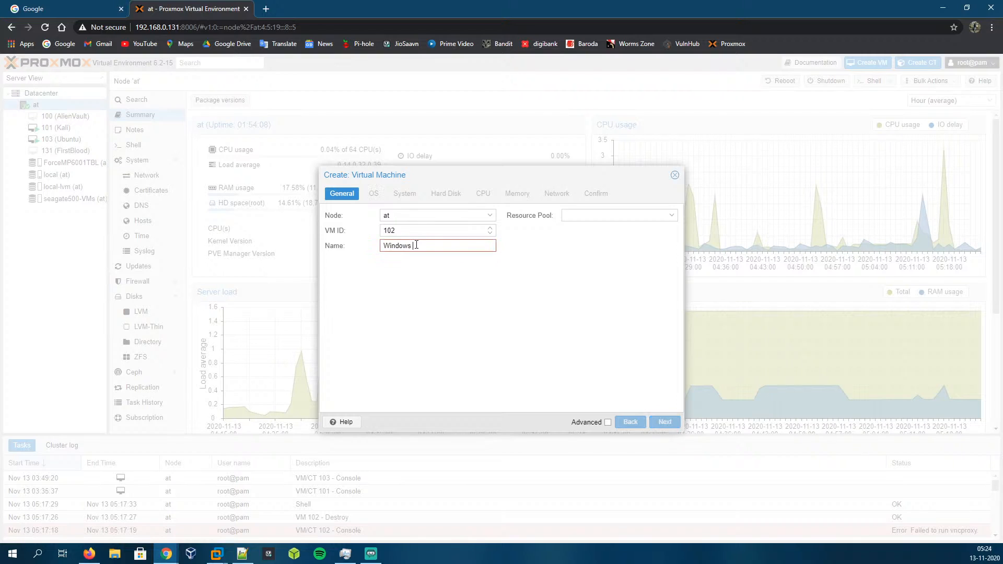
{"action": "key", "text": "BackSpace"}
{"action": "key", "text": "BackSpace"}
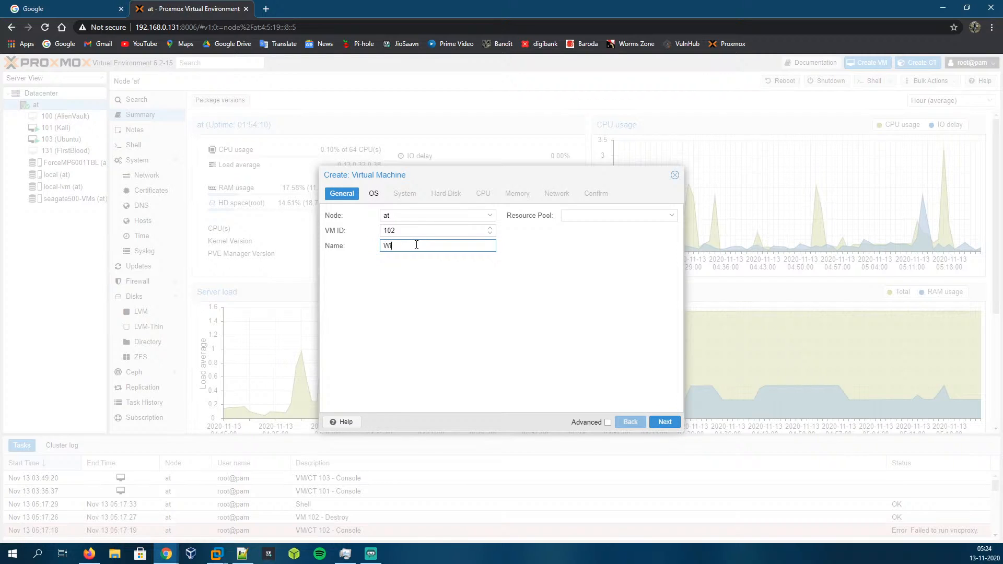
{"action": "type", "text": "n10"}
{"action": "left_click", "coordinate": [607, 422]}
{"action": "left_click", "coordinate": [608, 423]}
{"action": "left_click", "coordinate": [668, 421]}
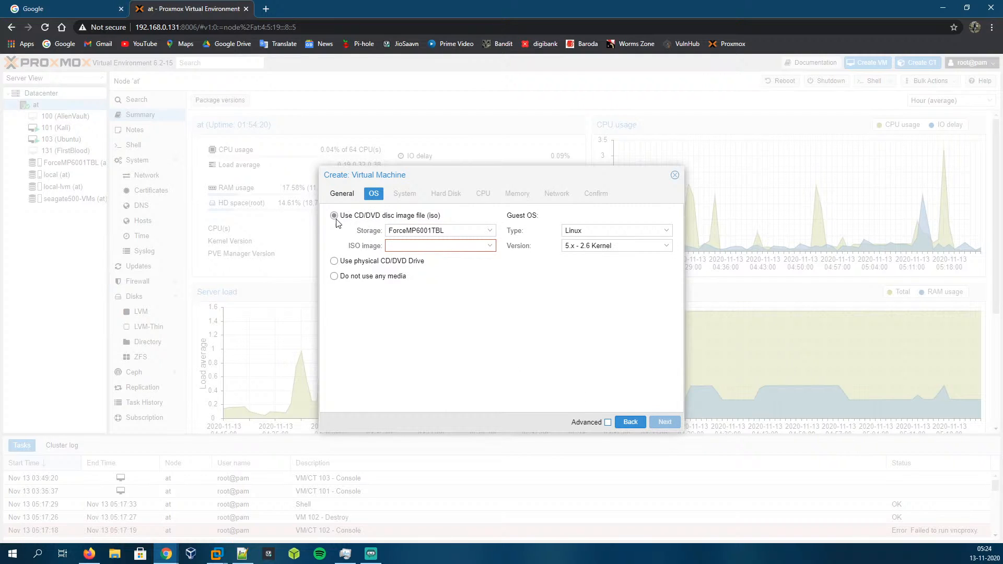
Step: Choose local storage and the Windows.iso image as the installation disc
{"action": "left_click", "coordinate": [488, 233]}
{"action": "left_click", "coordinate": [417, 272]}
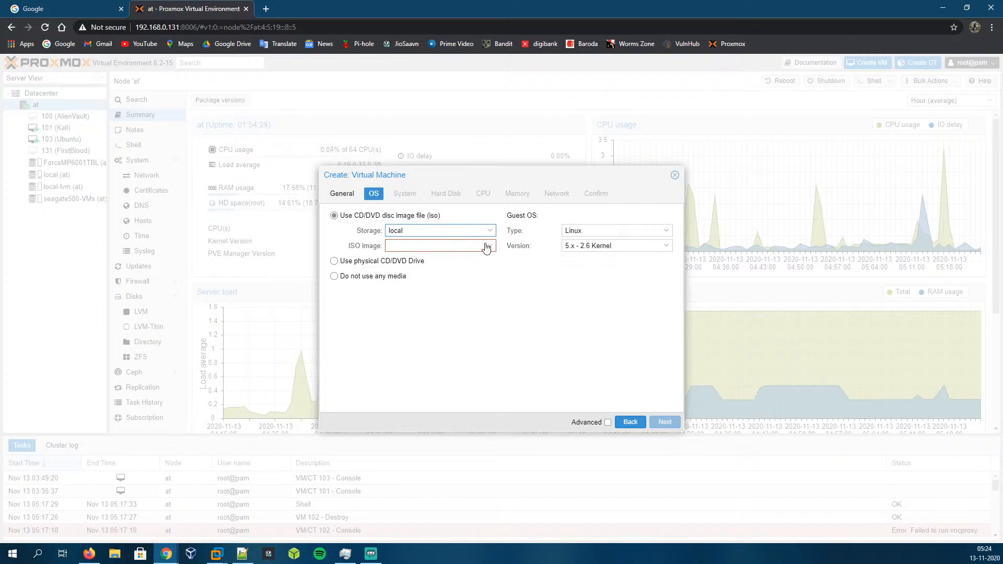
{"action": "left_click", "coordinate": [486, 244]}
{"action": "left_click", "coordinate": [441, 286]}
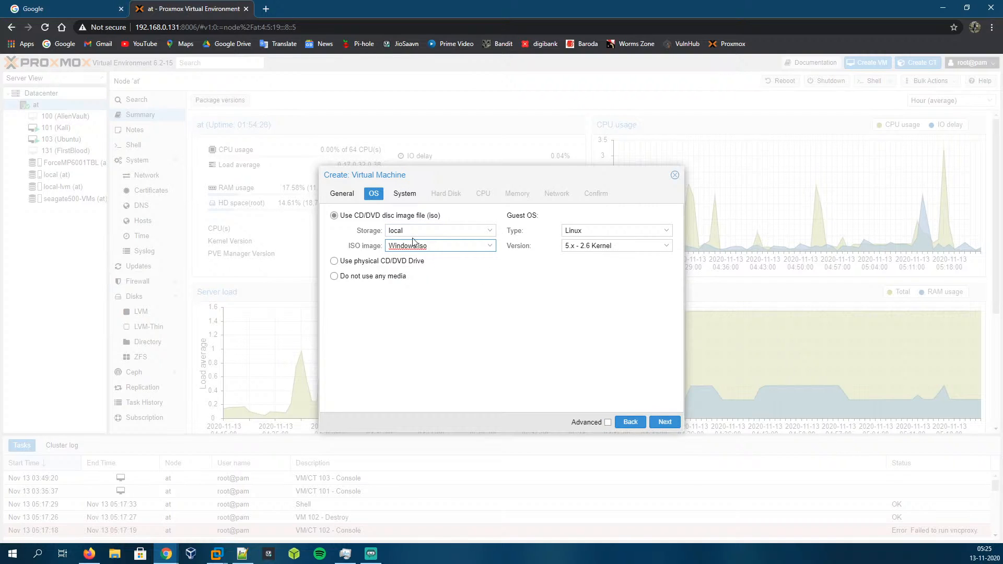
{"action": "left_click", "coordinate": [493, 233]}
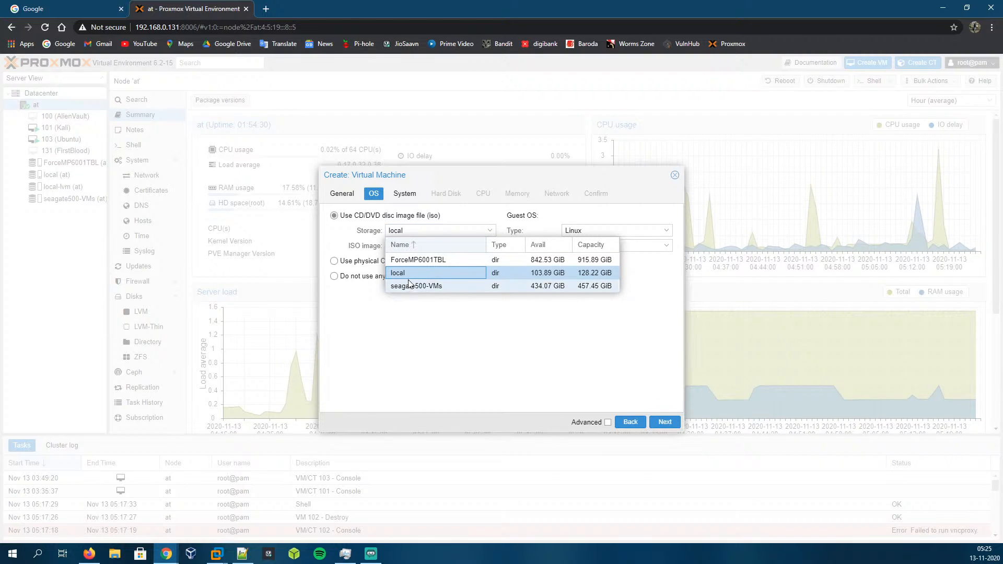
{"action": "left_click", "coordinate": [459, 275]}
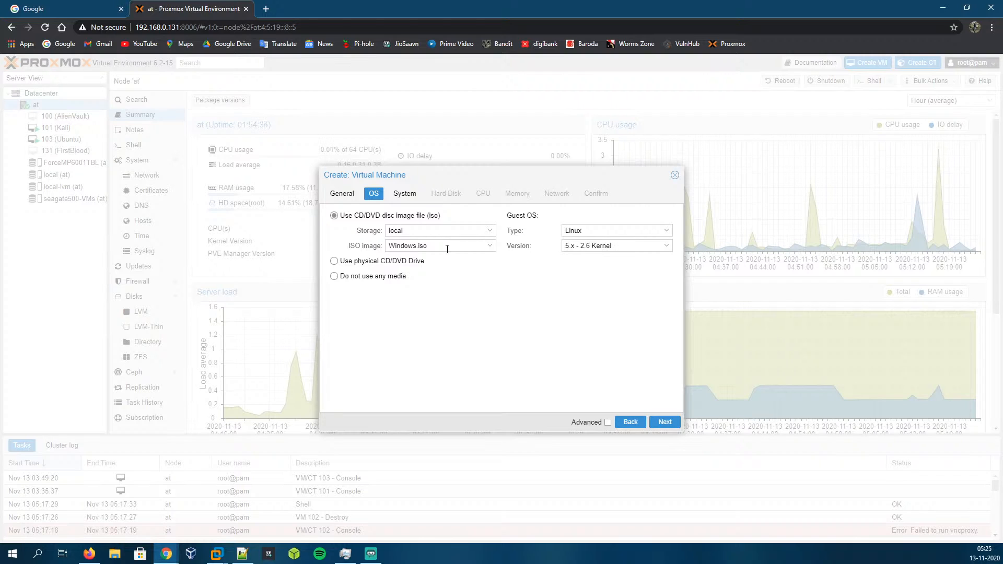
Step: Set the guest OS type to Microsoft Windows with version 10/2016/2019
{"action": "left_click", "coordinate": [663, 421]}
{"action": "left_click", "coordinate": [637, 422]}
{"action": "left_click", "coordinate": [619, 230]}
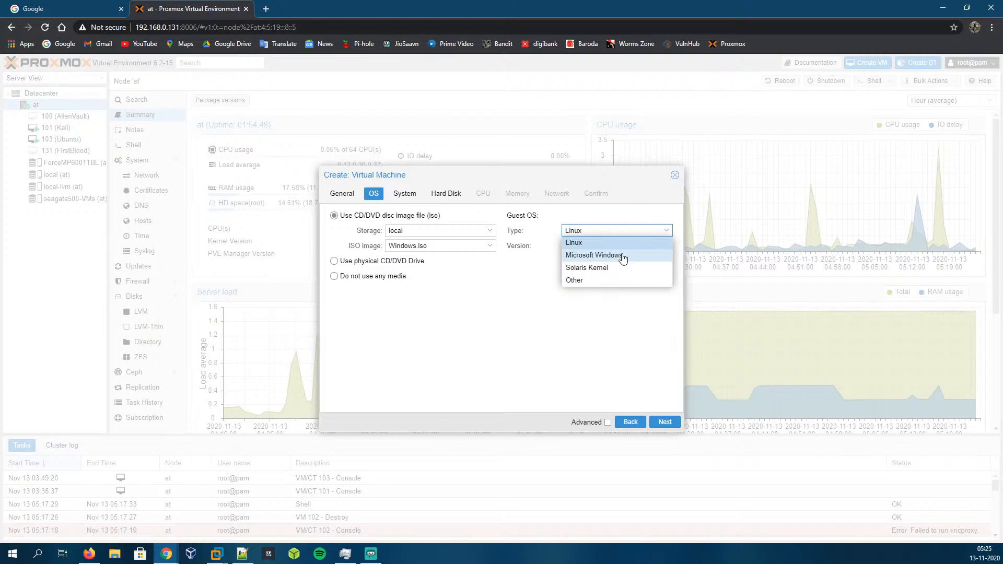
{"action": "left_click", "coordinate": [622, 255]}
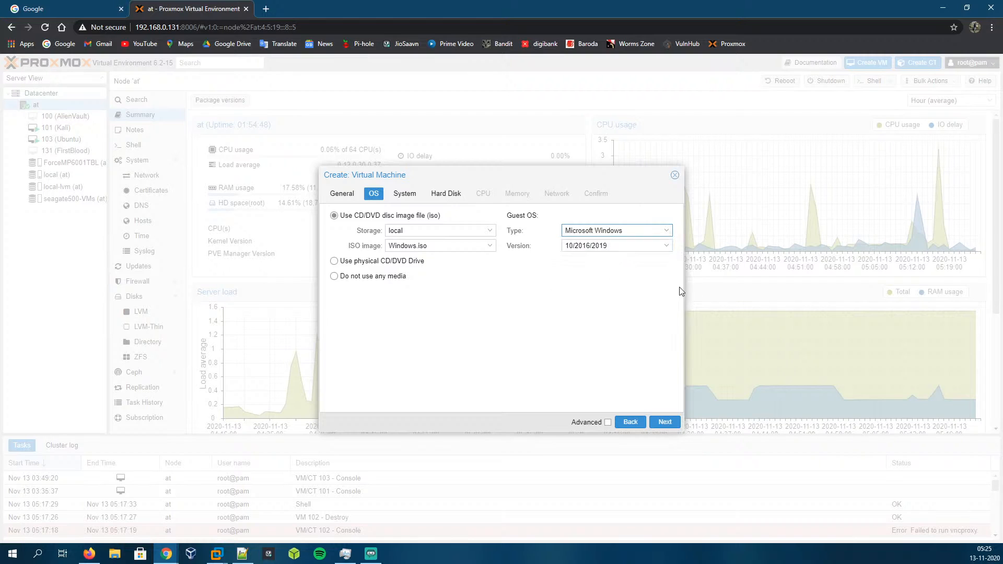
{"action": "left_click", "coordinate": [629, 243]}
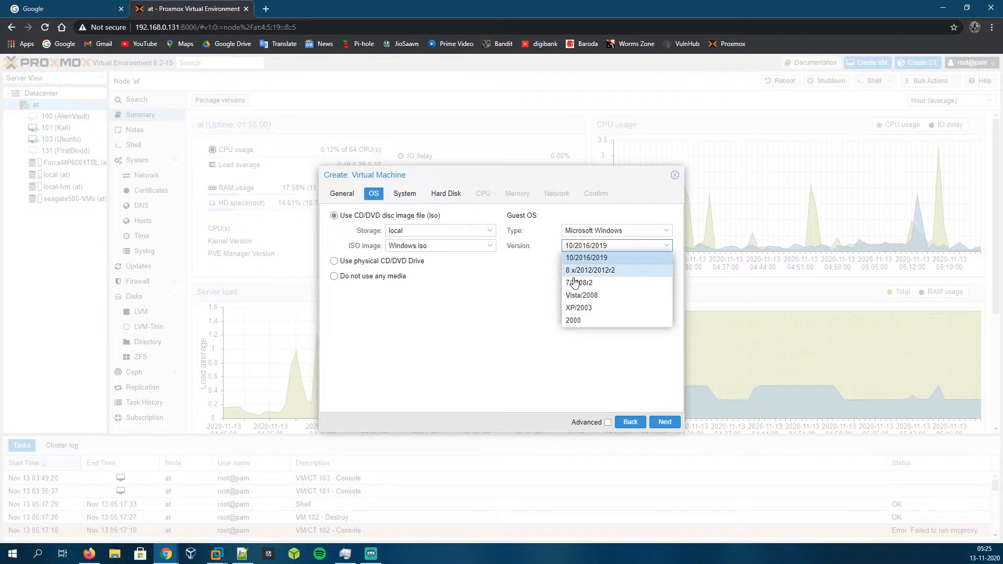
{"action": "left_click", "coordinate": [550, 314]}
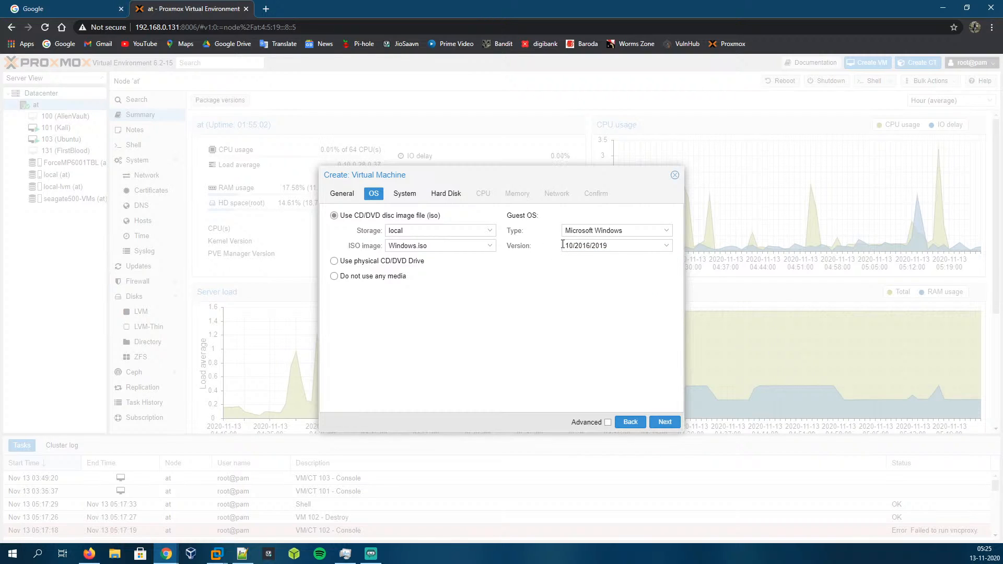
Step: Keep the default system settings and set the hard disk bus to SATA with device number 1
{"action": "left_click", "coordinate": [665, 423]}
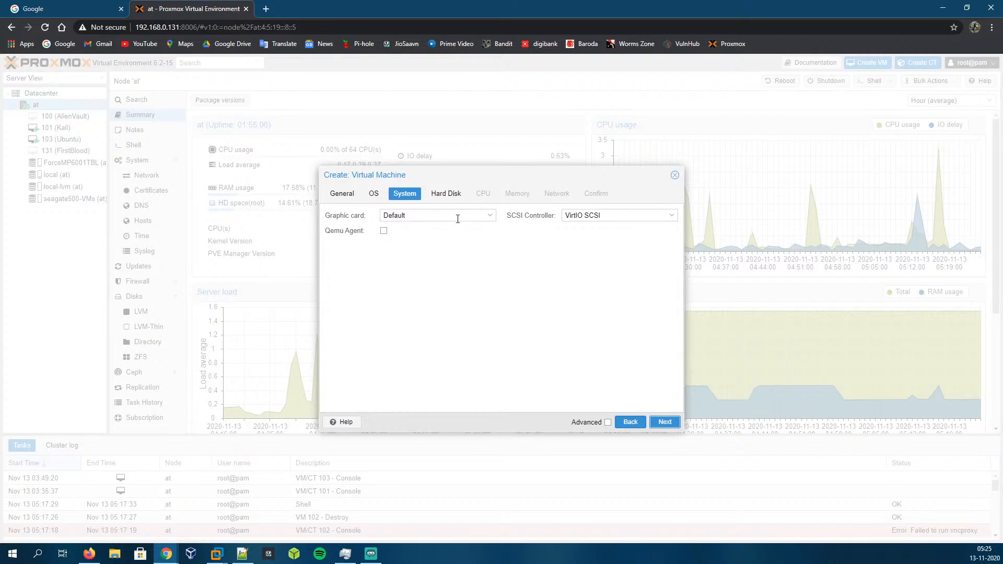
{"action": "left_click", "coordinate": [669, 422]}
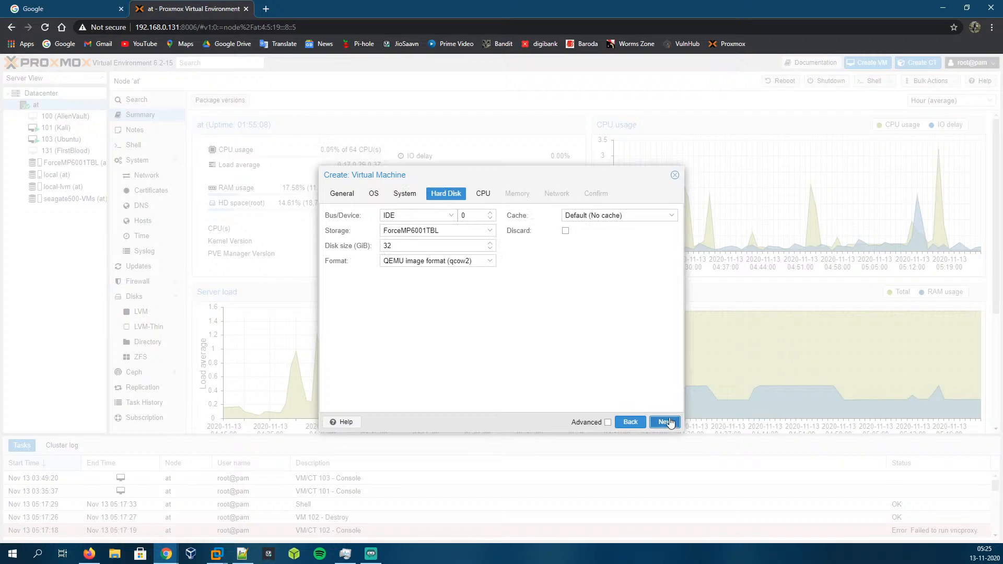
{"action": "left_click", "coordinate": [419, 214]}
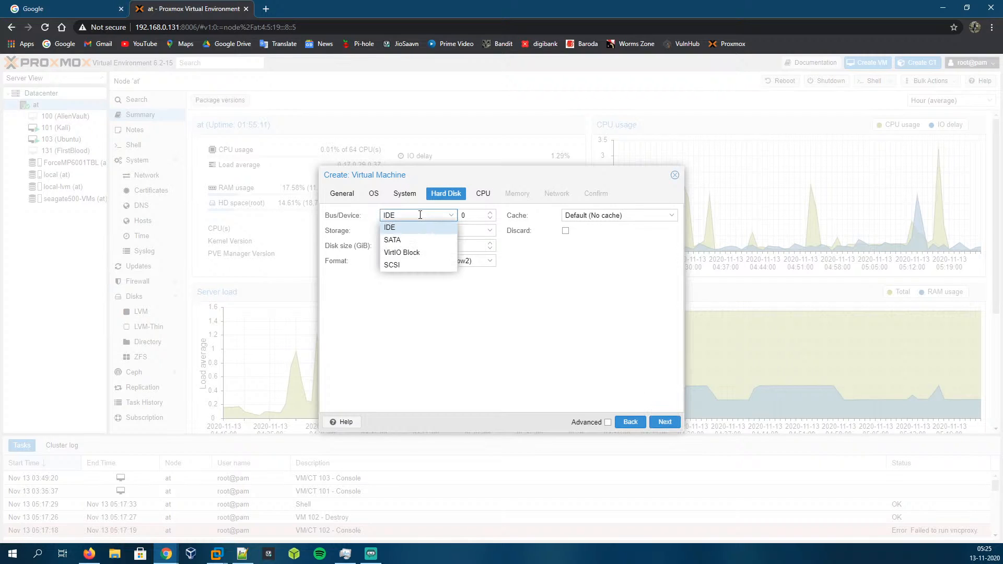
{"action": "left_click", "coordinate": [414, 242]}
{"action": "left_click", "coordinate": [490, 213]}
{"action": "left_click", "coordinate": [447, 230]}
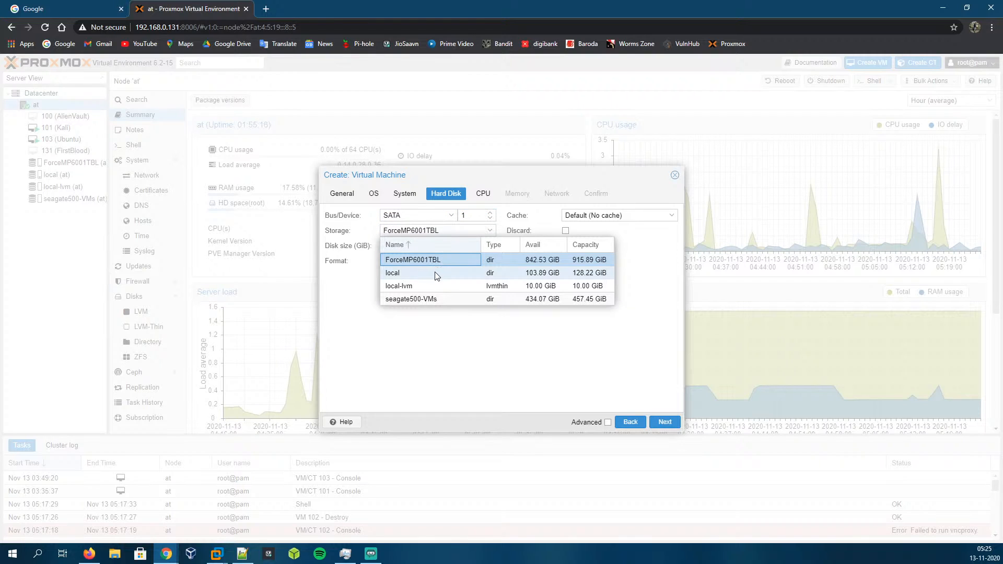
{"action": "left_click", "coordinate": [346, 337]}
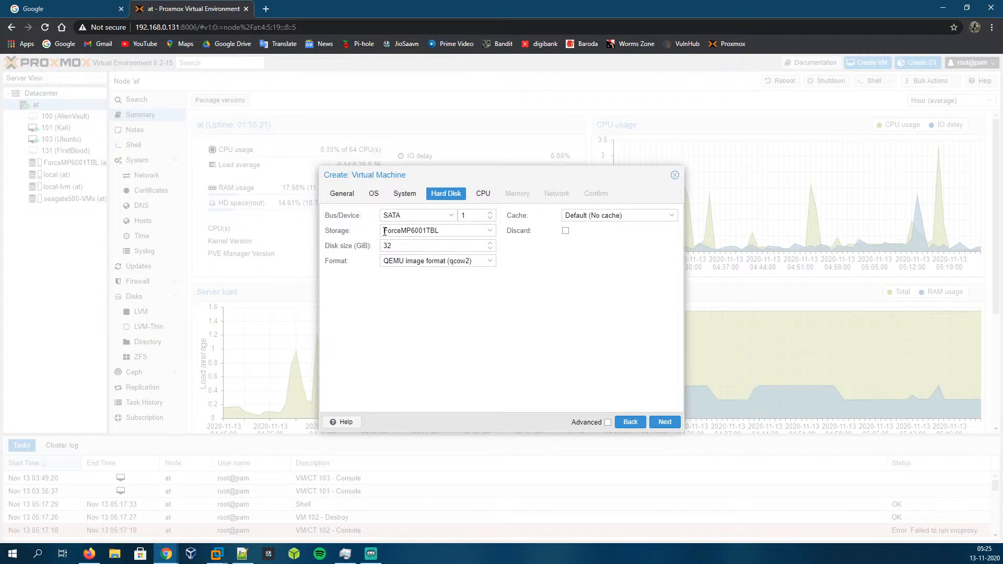
Step: Set the disk size to 80 GiB and the format to VMware image format (vmdk), and continue to the CPU settings
{"action": "double_click", "coordinate": [417, 244]}
{"action": "type", "text": "80.00"}
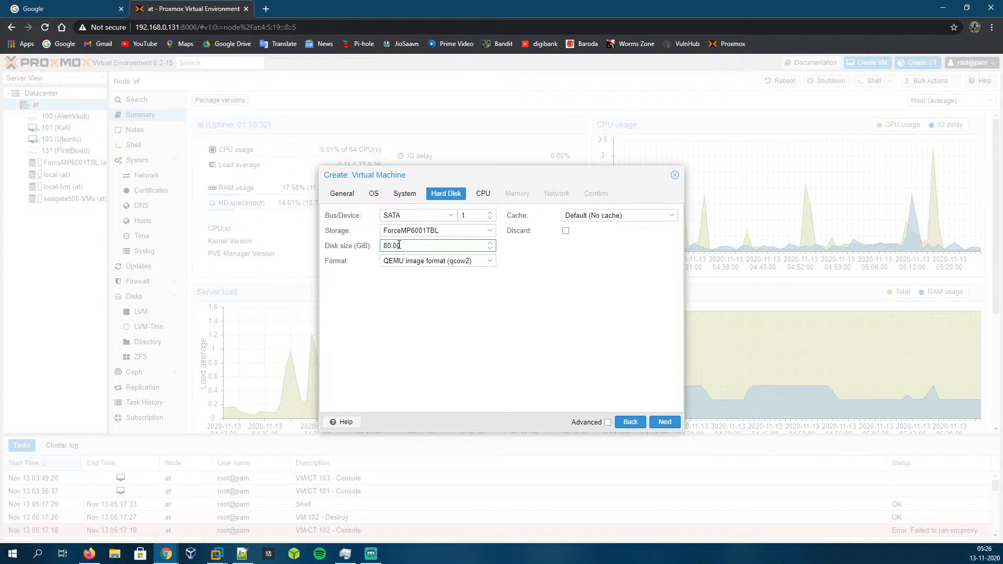
{"action": "left_click", "coordinate": [462, 260]}
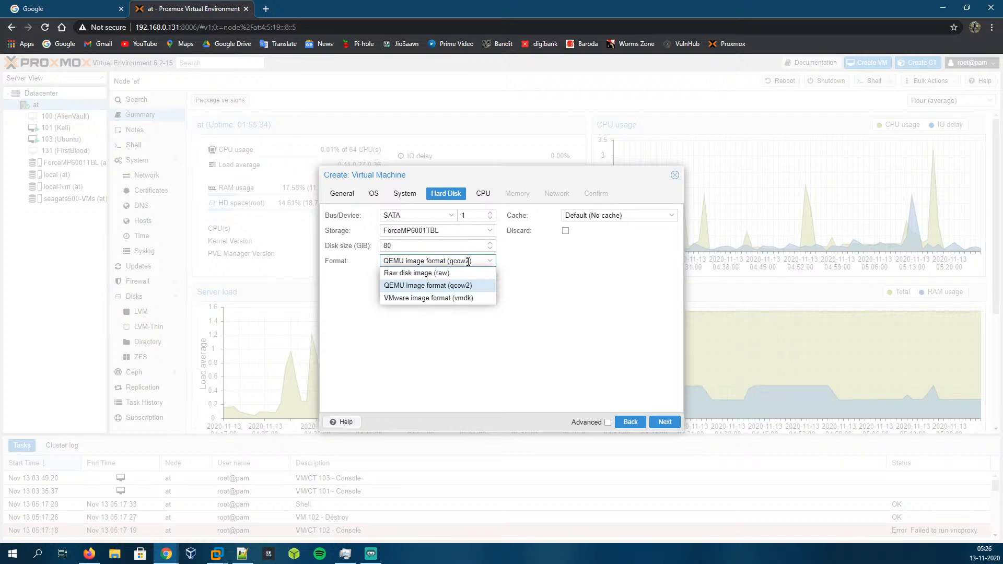
{"action": "left_click", "coordinate": [462, 298]}
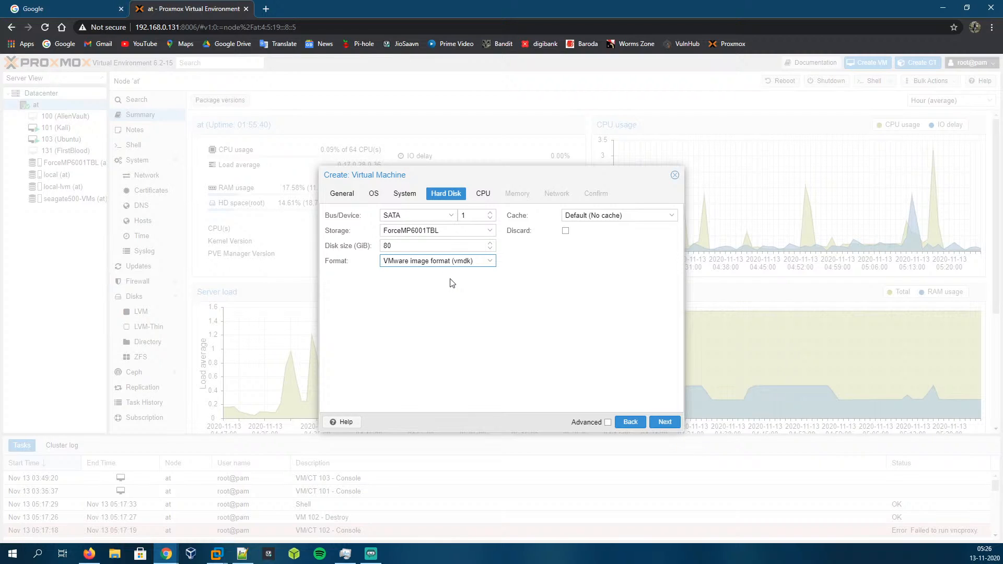
{"action": "left_click", "coordinate": [666, 422]}
{"action": "left_click", "coordinate": [399, 215]}
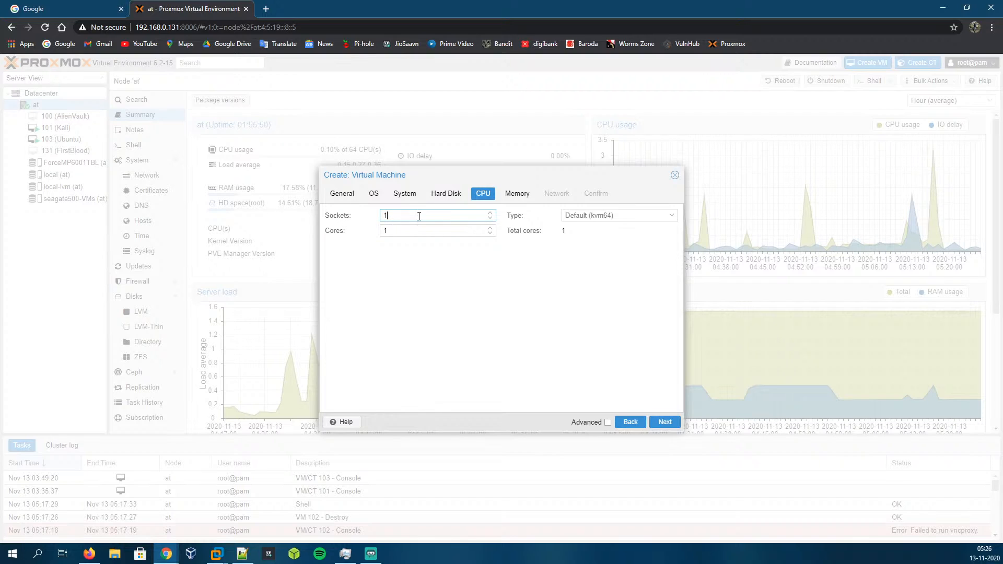
{"action": "left_click", "coordinate": [490, 213]}
{"action": "left_click", "coordinate": [490, 213]}
{"action": "left_click", "coordinate": [412, 231]}
{"action": "left_click_drag", "start_coordinate": [423, 235], "coordinate": [344, 233]}
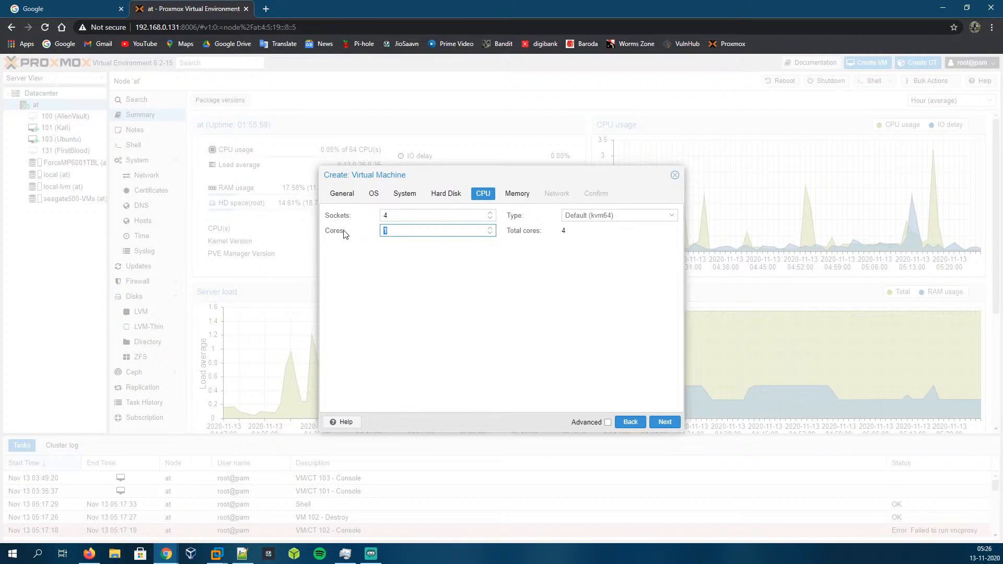
{"action": "left_click", "coordinate": [490, 217]}
{"action": "left_click", "coordinate": [490, 217]}
{"action": "left_click", "coordinate": [491, 218]}
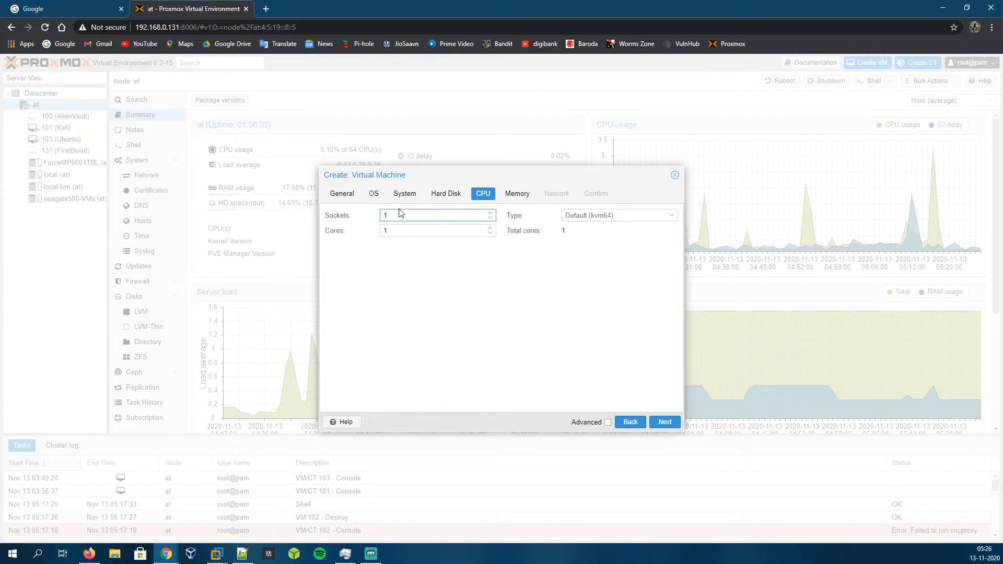
Step: Set the CPU cores to 6 with 1 socket and continue to the memory settings
{"action": "left_click", "coordinate": [410, 227]}
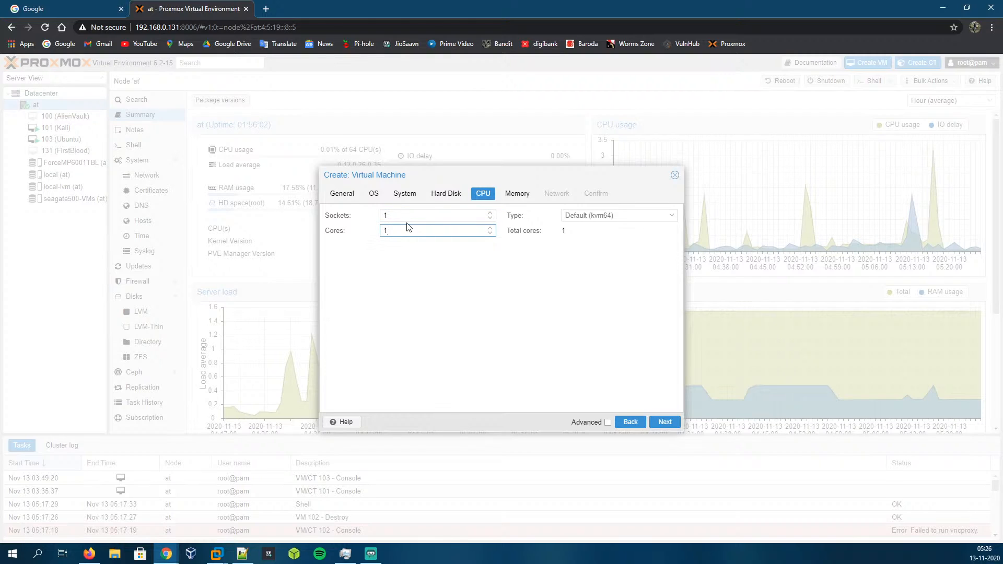
{"action": "double_click", "coordinate": [406, 229]}
{"action": "type", "text": "6"}
{"action": "left_click", "coordinate": [664, 422]}
Step: Set the VM memory to 8192 MiB
{"action": "double_click", "coordinate": [449, 215]}
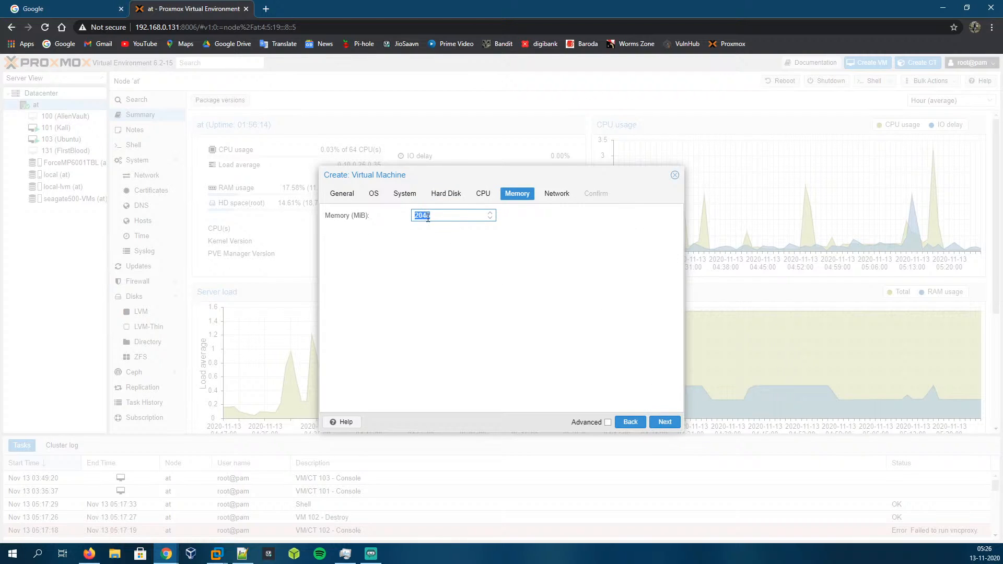
{"action": "type", "text": "4096"}
{"action": "left_click_drag", "start_coordinate": [447, 216], "coordinate": [235, 228]}
{"action": "key", "text": "BackSpace"}
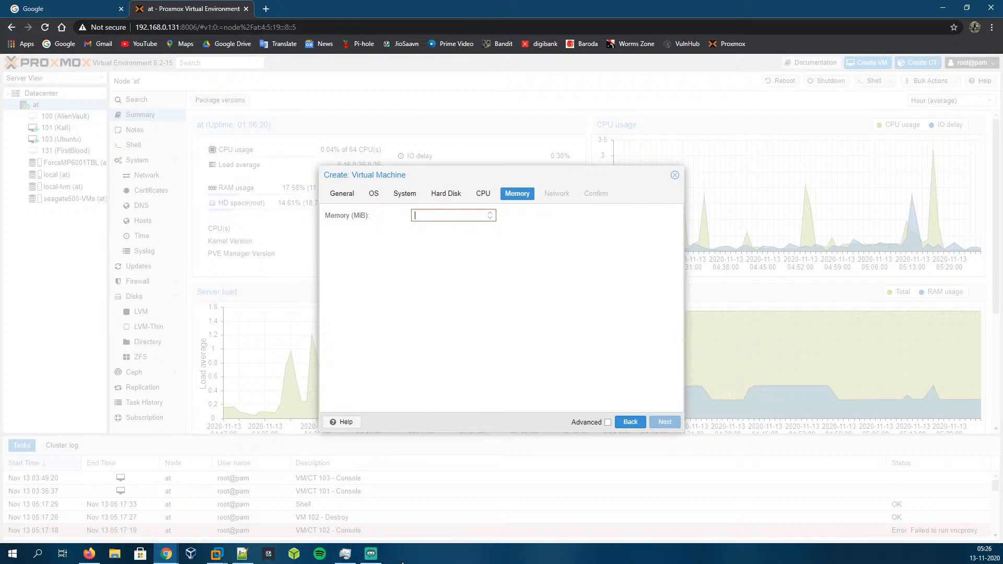
{"action": "left_click", "coordinate": [447, 216]}
{"action": "key", "text": "XF86Calculator"}
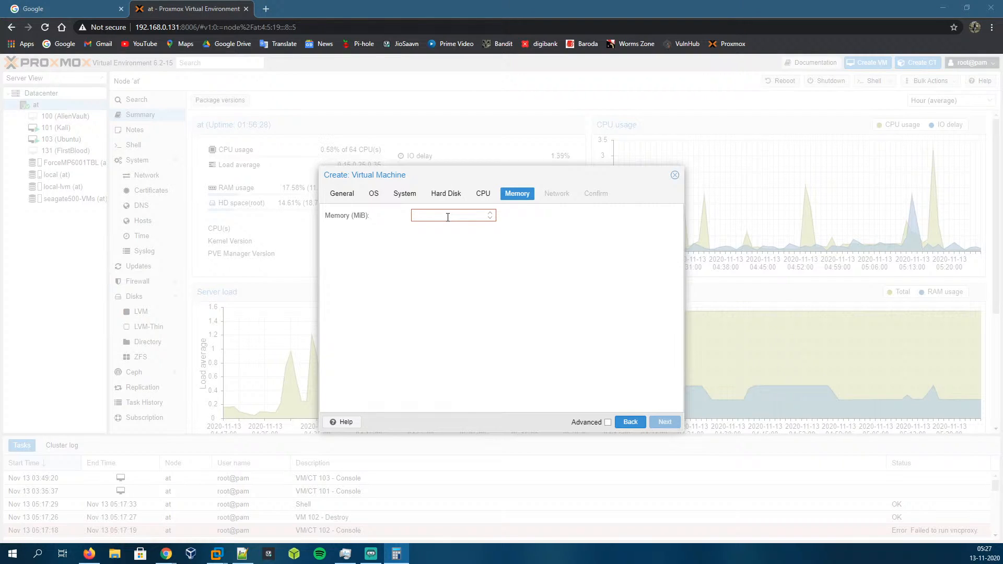
{"action": "left_click", "coordinate": [444, 217]}
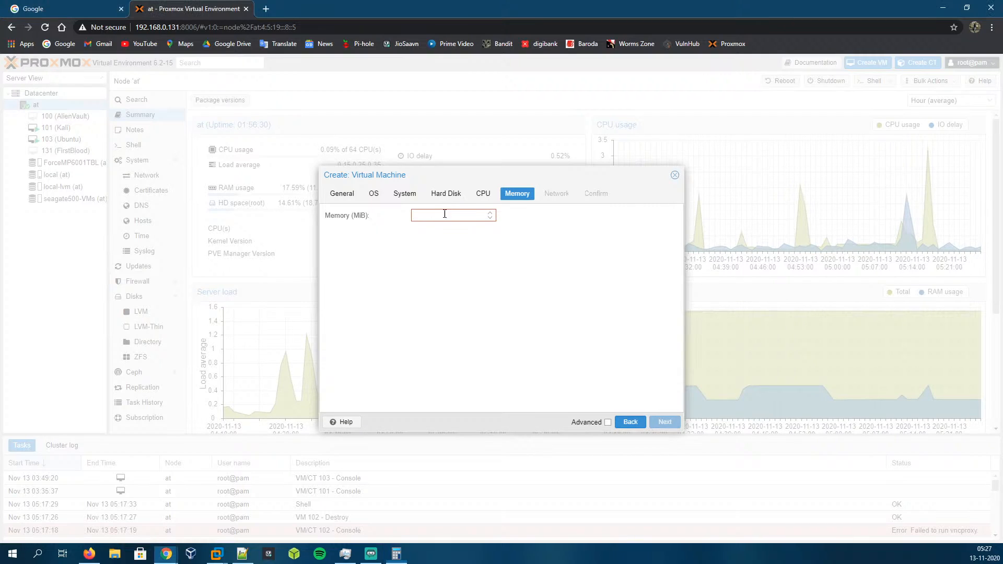
{"action": "type", "text": "8192"}
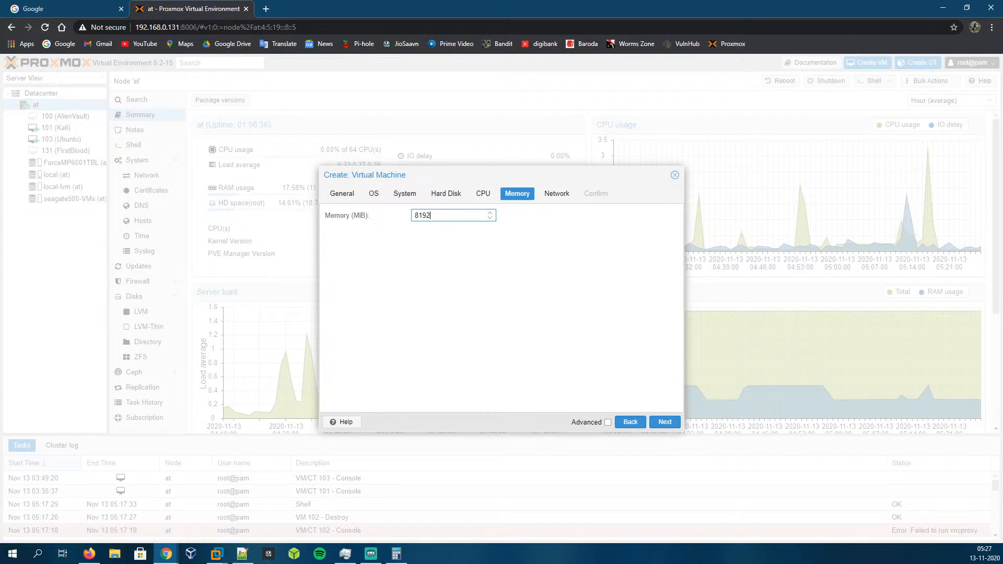
Step: Switch to the Calculator and compute 8 × 1024 to check the memory value
{"action": "key", "text": "alt+Tab"}
{"action": "left_click_drag", "start_coordinate": [287, 173], "coordinate": [145, 165]}
{"action": "key", "text": "Escape"}
{"action": "type", "text": "8*1024"}
{"action": "key", "text": "Return"}
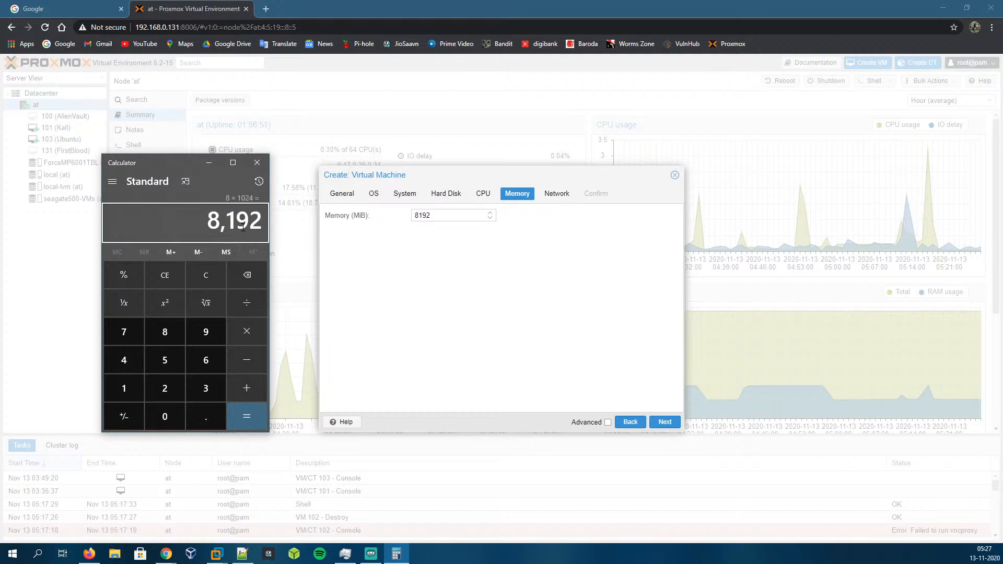
Step: Keep the default network device settings and continue to the confirmation summary
{"action": "left_click", "coordinate": [445, 251]}
{"action": "left_click", "coordinate": [443, 215]}
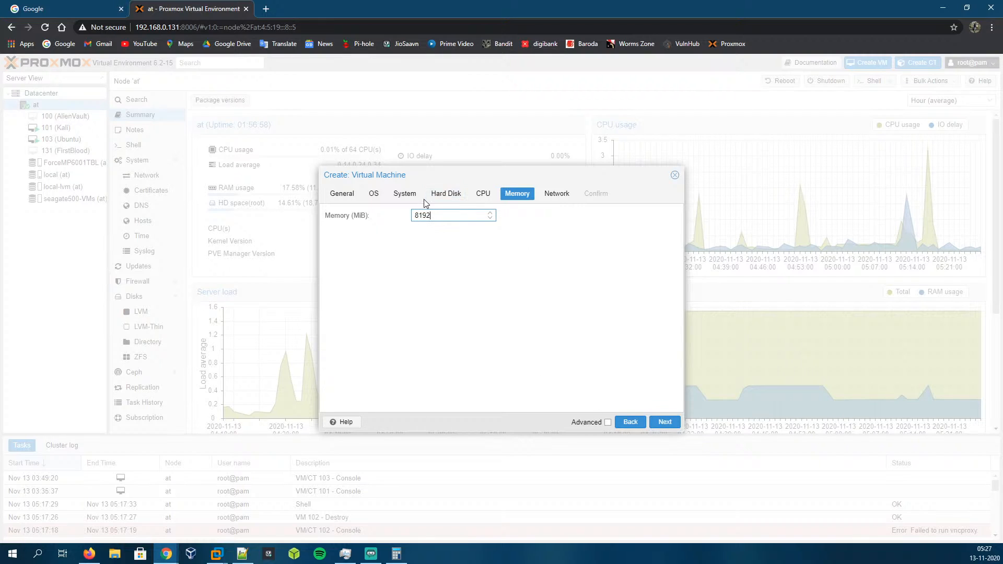
{"action": "left_click", "coordinate": [663, 421]}
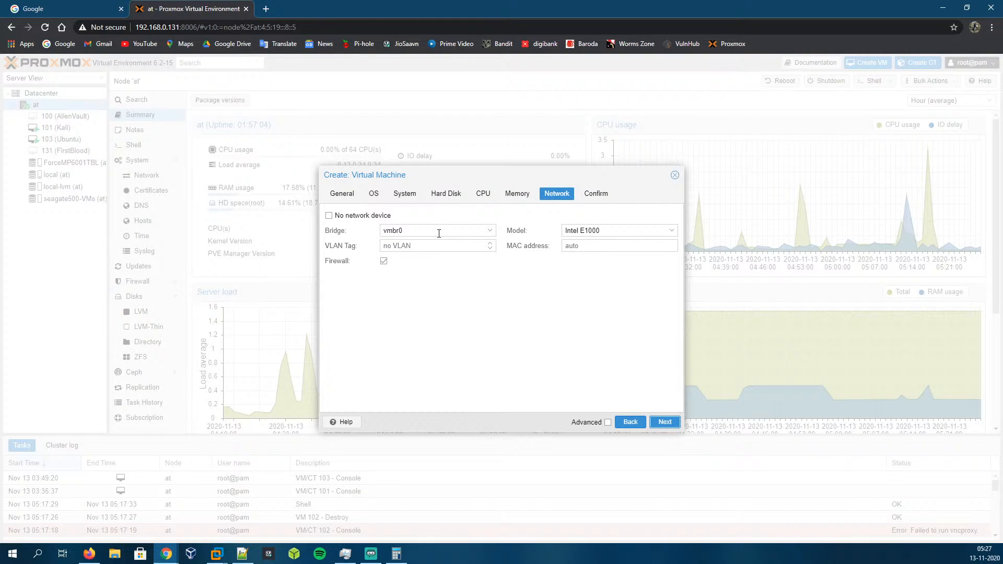
{"action": "left_click", "coordinate": [329, 216]}
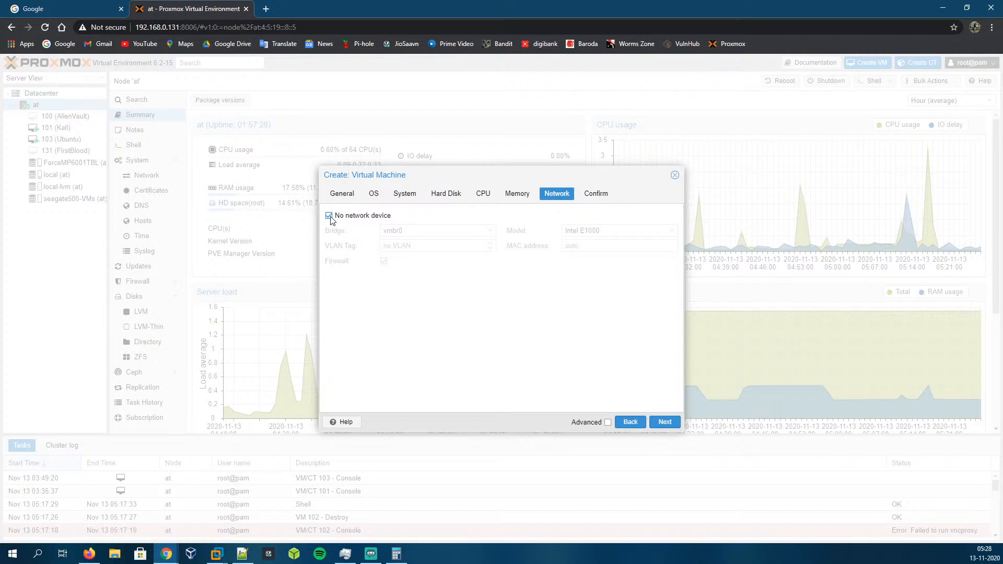
{"action": "left_click", "coordinate": [329, 216]}
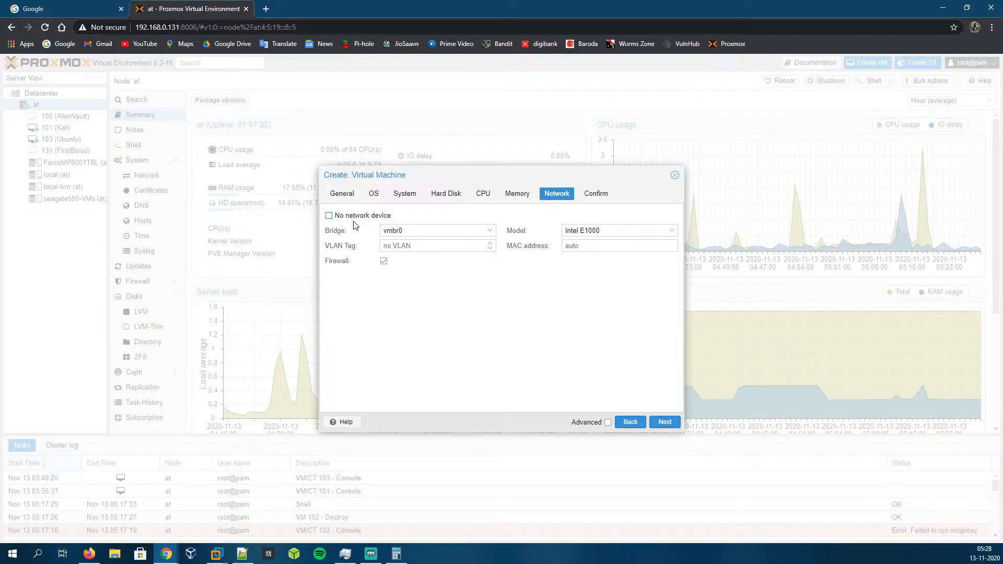
{"action": "left_click", "coordinate": [664, 422]}
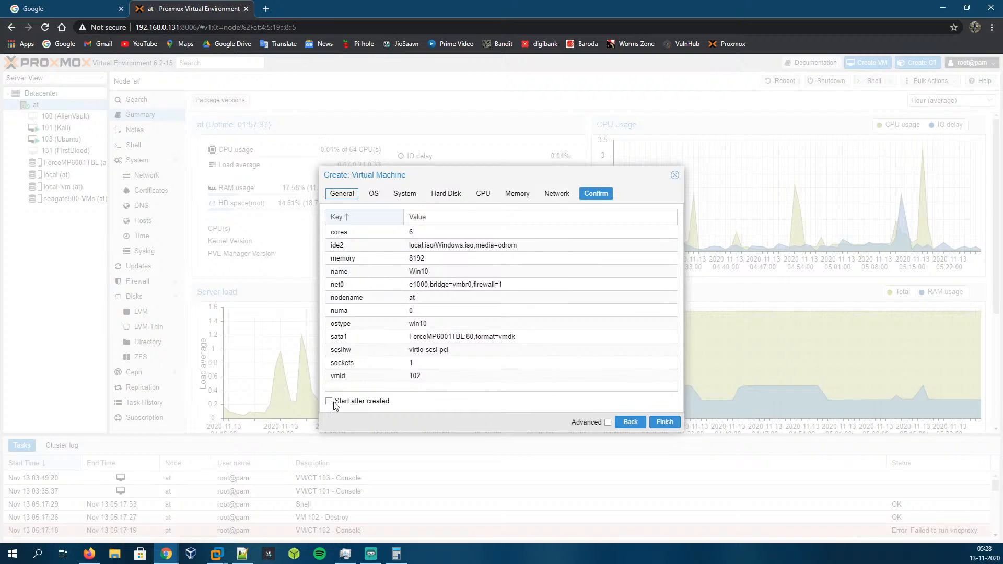
Step: Finish creating the VM, then select the Win10 VM and start it
{"action": "left_click", "coordinate": [663, 422]}
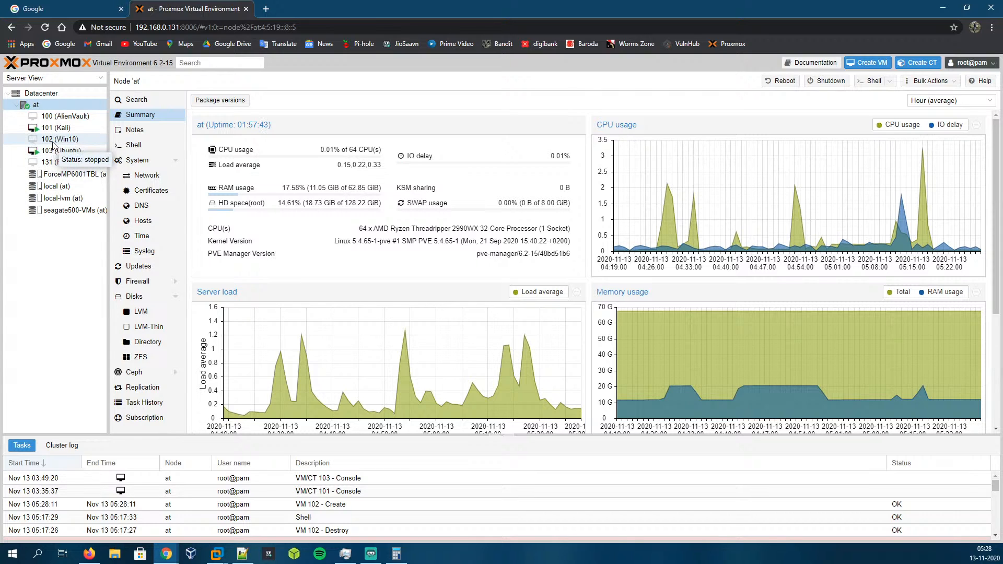
{"action": "left_click", "coordinate": [62, 141]}
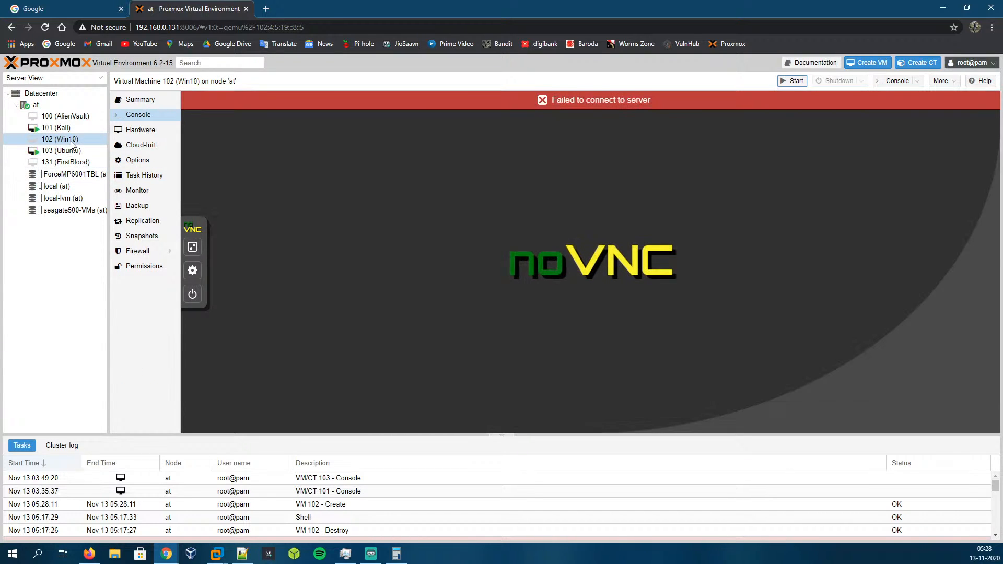
{"action": "left_click", "coordinate": [796, 82]}
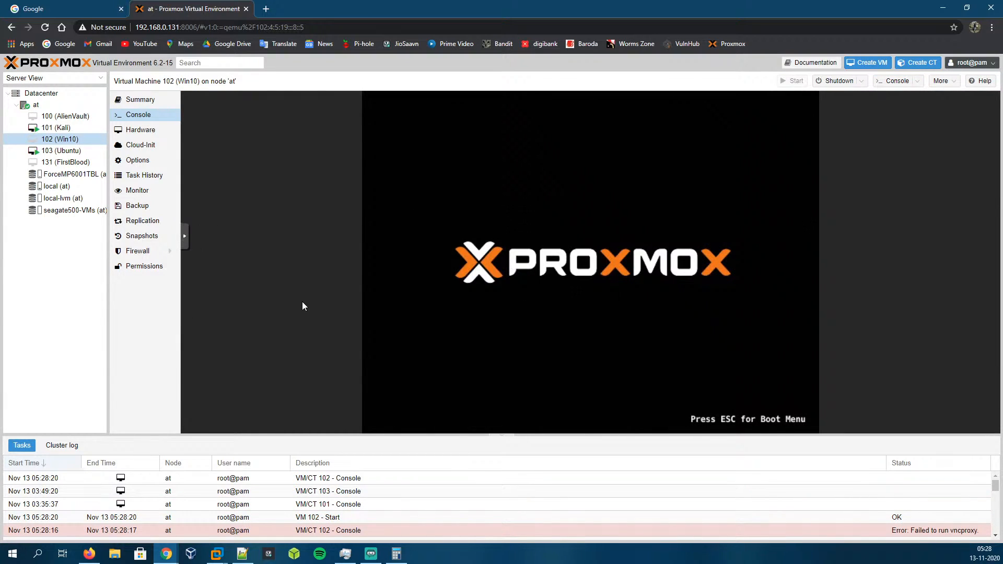
Step: Boot the Windows 10 Setup (64-bit) entry from the VM's boot manager
{"action": "left_click", "coordinate": [192, 258]}
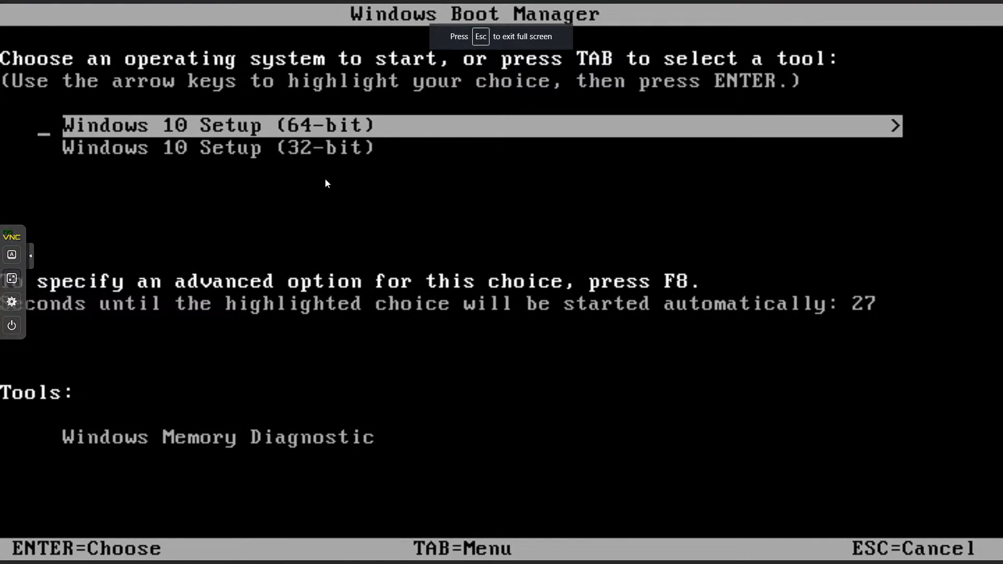
{"action": "key", "text": "Escape"}
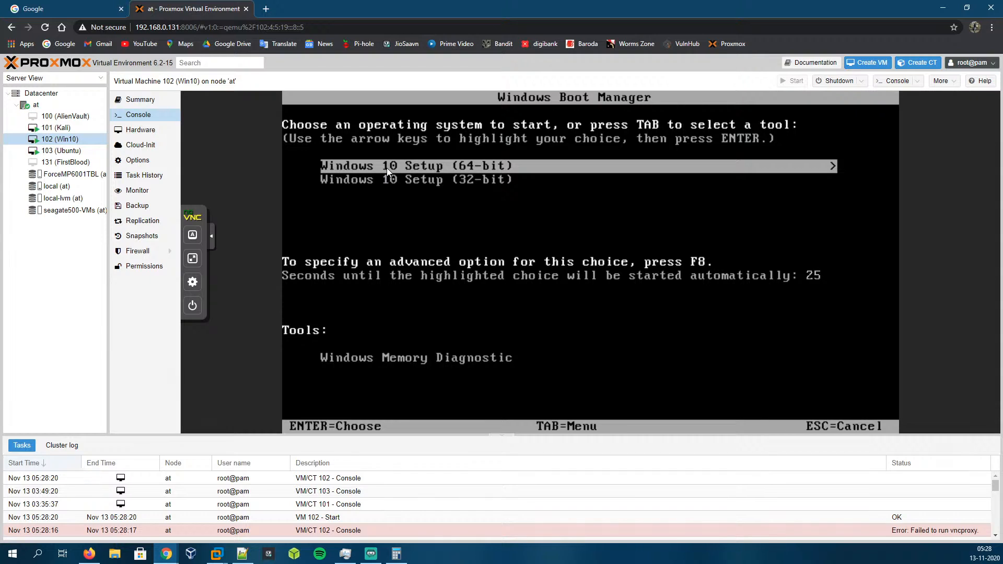
{"action": "key", "text": "Return"}
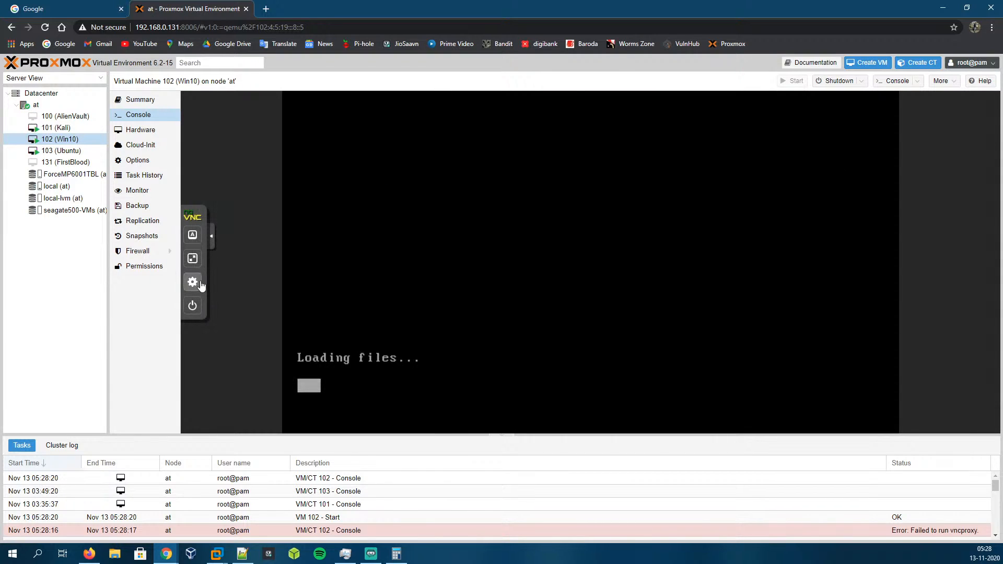
Step: Open the VM console in its own window and maximise it
{"action": "left_click", "coordinate": [896, 82]}
{"action": "double_click", "coordinate": [347, 7]}
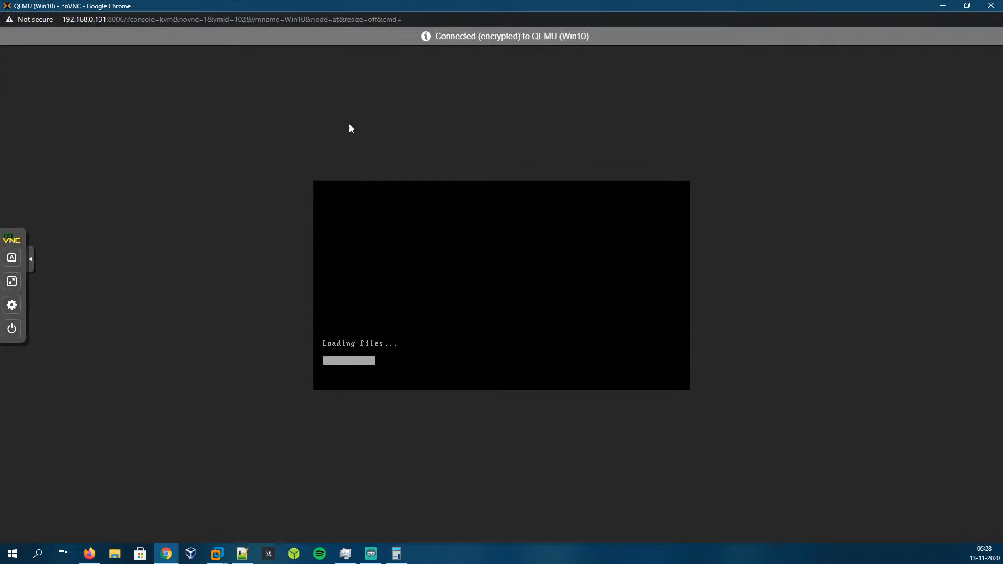
{"action": "left_click", "coordinate": [11, 282]}
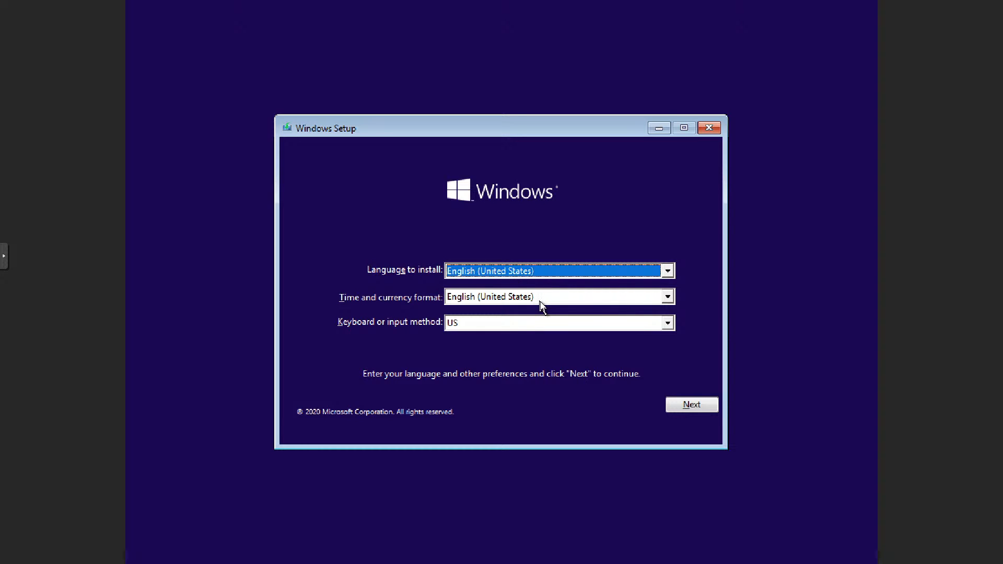
Step: Keep the default language settings, start Install now, and skip entering a product key
{"action": "left_click", "coordinate": [692, 406]}
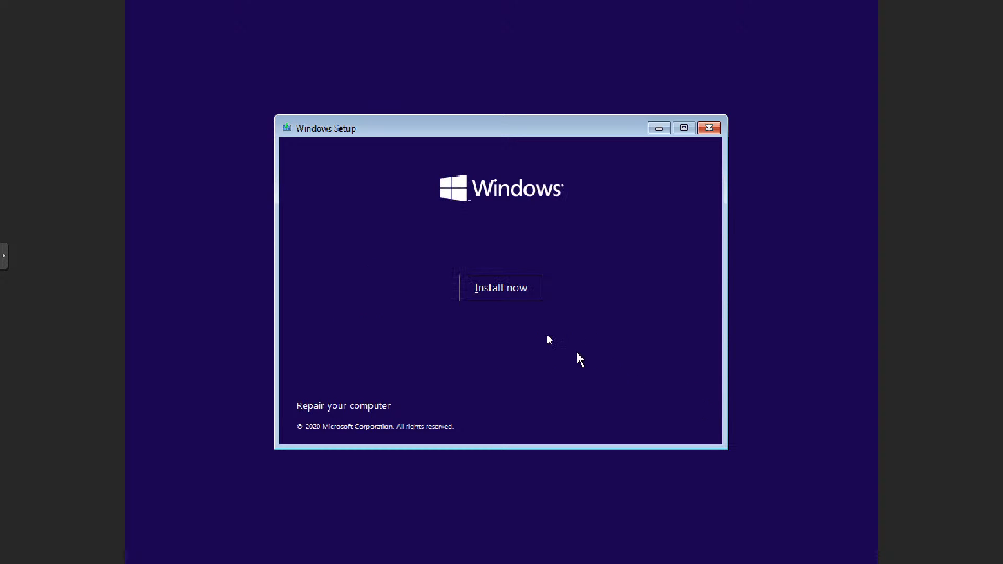
{"action": "left_click", "coordinate": [519, 299]}
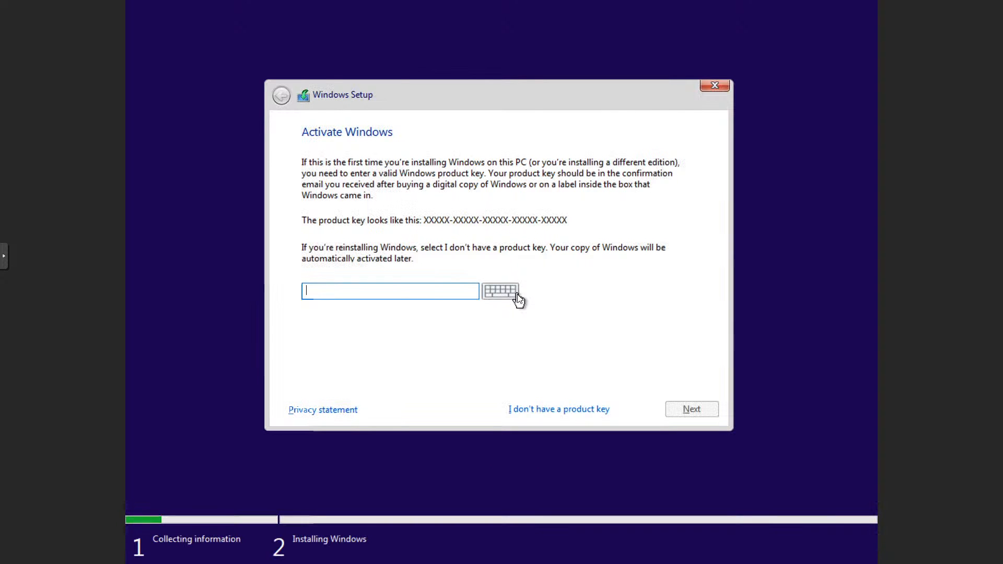
{"action": "left_click", "coordinate": [534, 410]}
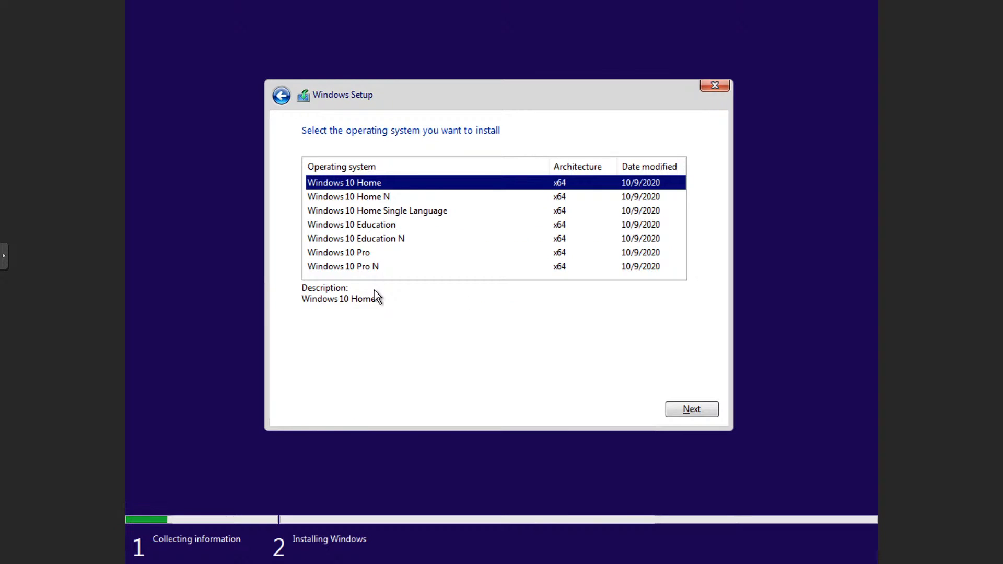
Step: Choose Windows 10 Pro as the edition and accept the license terms
{"action": "left_click", "coordinate": [394, 255]}
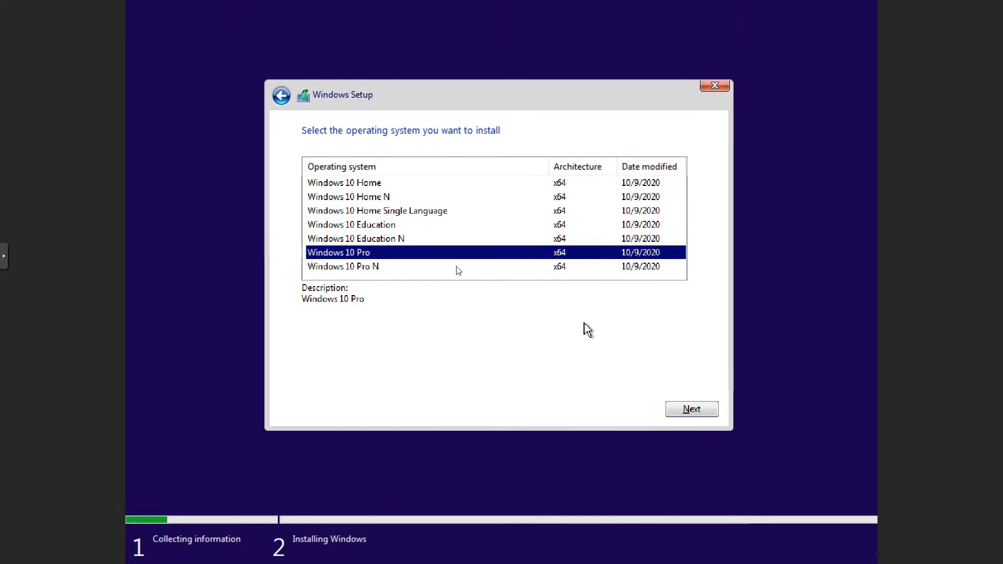
{"action": "left_click", "coordinate": [700, 409]}
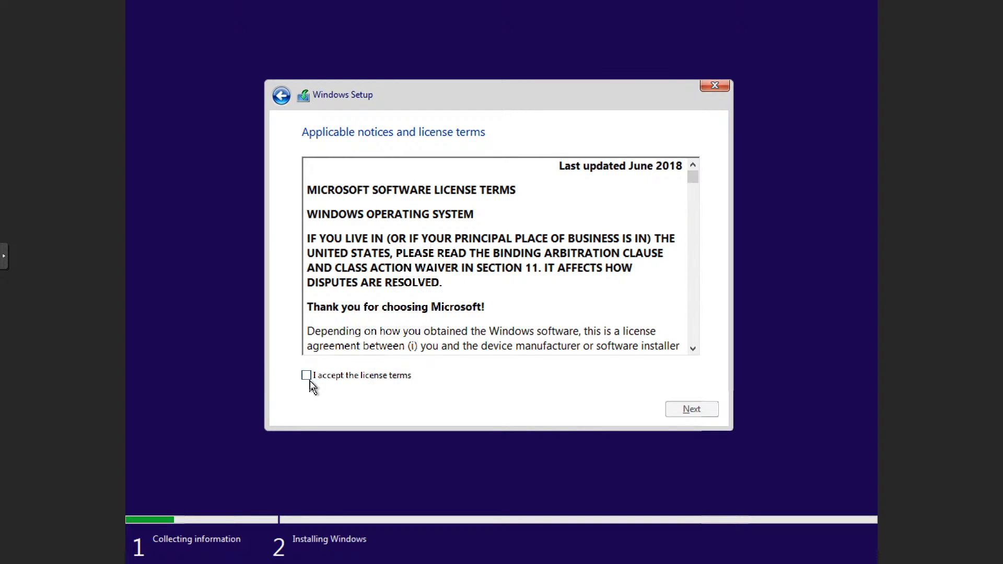
{"action": "left_click", "coordinate": [309, 376]}
{"action": "left_click", "coordinate": [679, 407]}
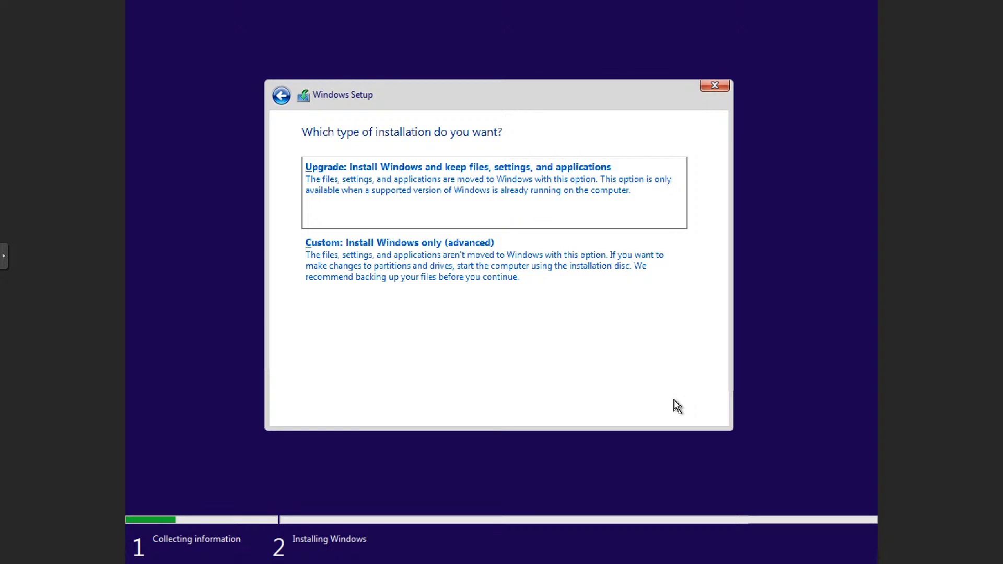
Step: Choose the custom installation and create a new partition on the 80 GB unallocated drive
{"action": "left_click", "coordinate": [454, 240]}
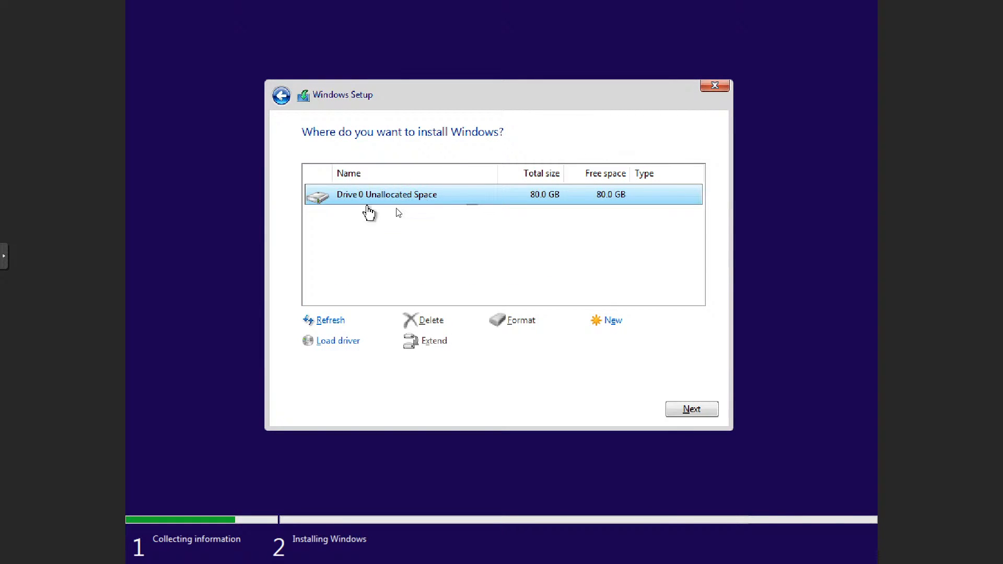
{"action": "left_click", "coordinate": [616, 319]}
{"action": "left_click", "coordinate": [629, 344]}
{"action": "left_click", "coordinate": [612, 344]}
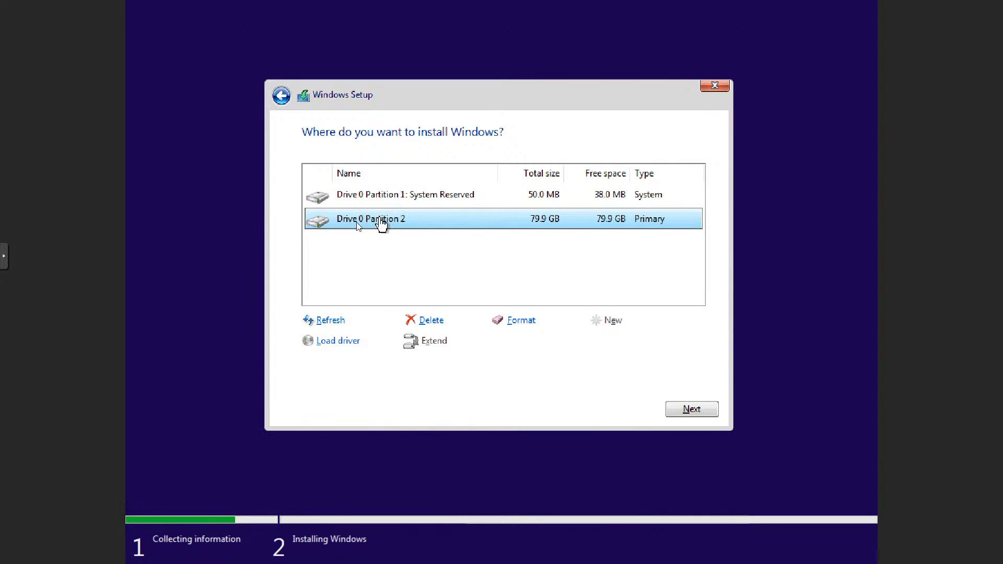
Step: Select Drive 0 Partition 2 as the Windows install location
{"action": "left_click", "coordinate": [396, 197]}
{"action": "left_click", "coordinate": [405, 222]}
{"action": "left_click", "coordinate": [423, 198]}
{"action": "left_click", "coordinate": [406, 218]}
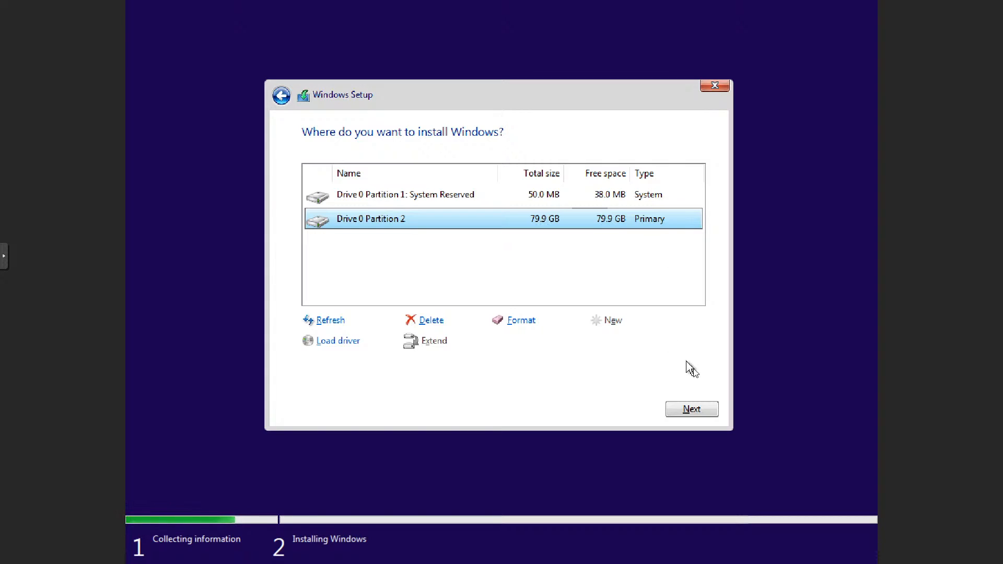
Step: Start installing Windows on Drive 0 Partition 2 and restart when setup asks
{"action": "left_click", "coordinate": [693, 410]}
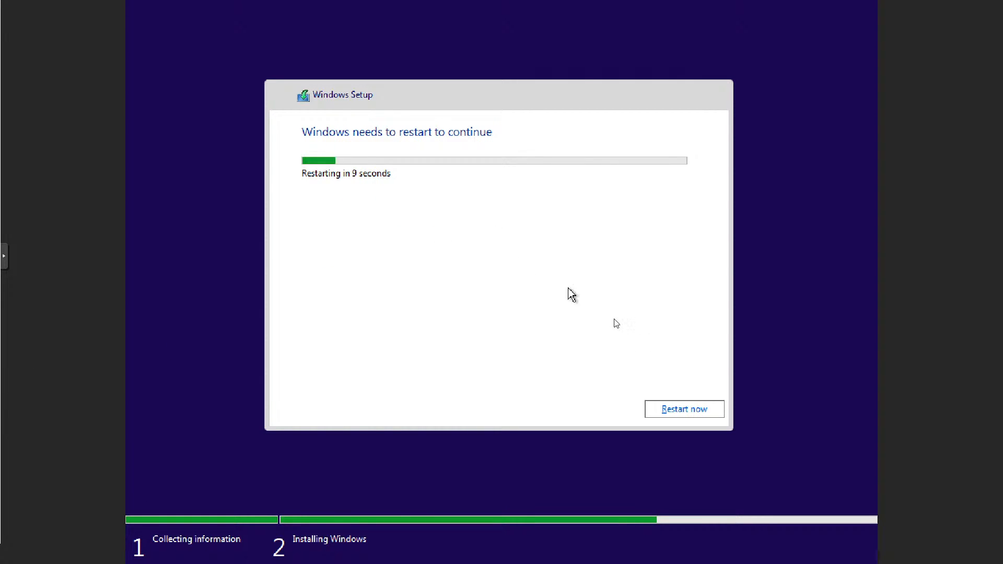
{"action": "left_click", "coordinate": [684, 410]}
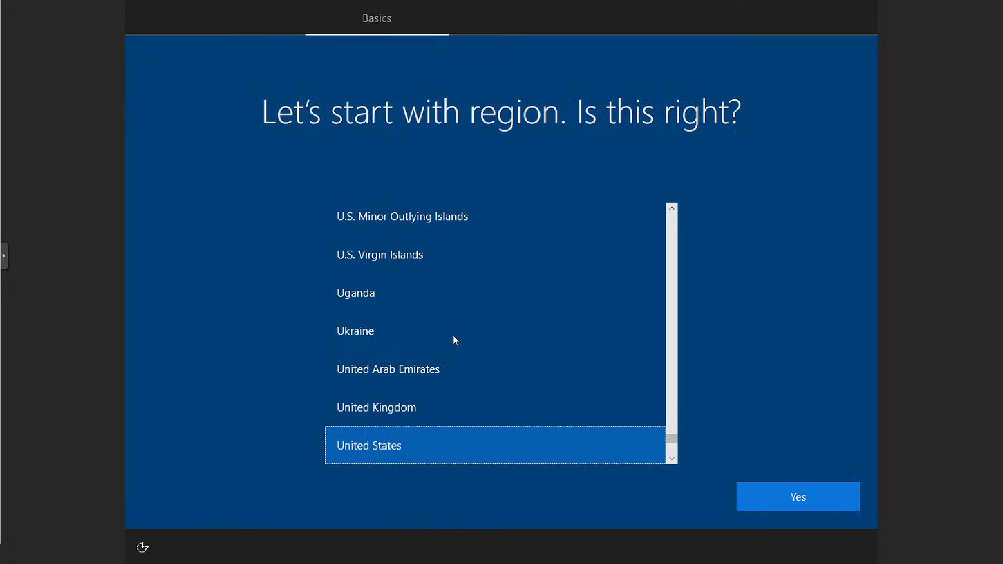
Step: Choose India as the region and keep the US keyboard layout
{"action": "scroll", "coordinate": [402, 351], "scroll_direction": "up", "scroll_amount": 10}
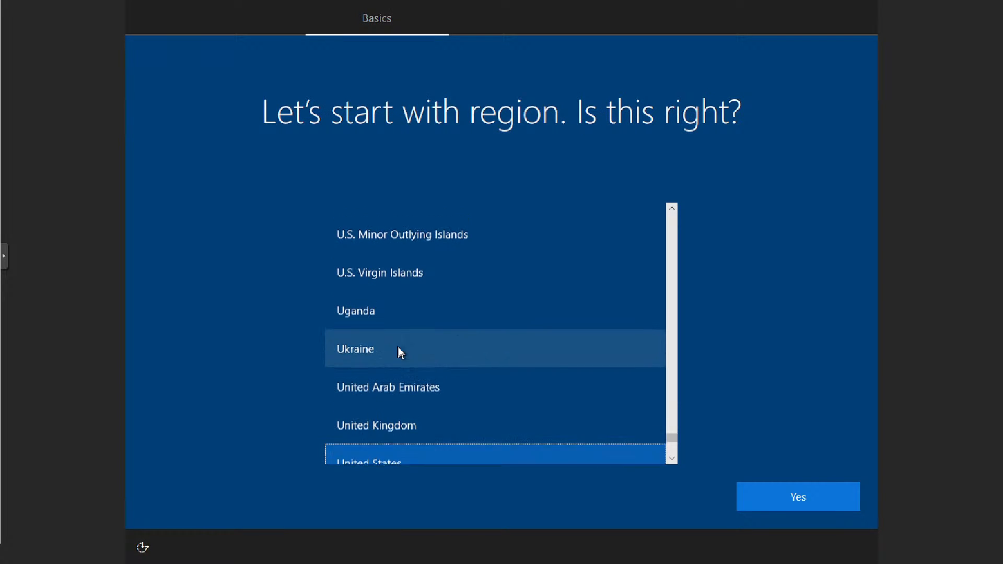
{"action": "scroll", "coordinate": [398, 355], "scroll_direction": "up", "scroll_amount": 15}
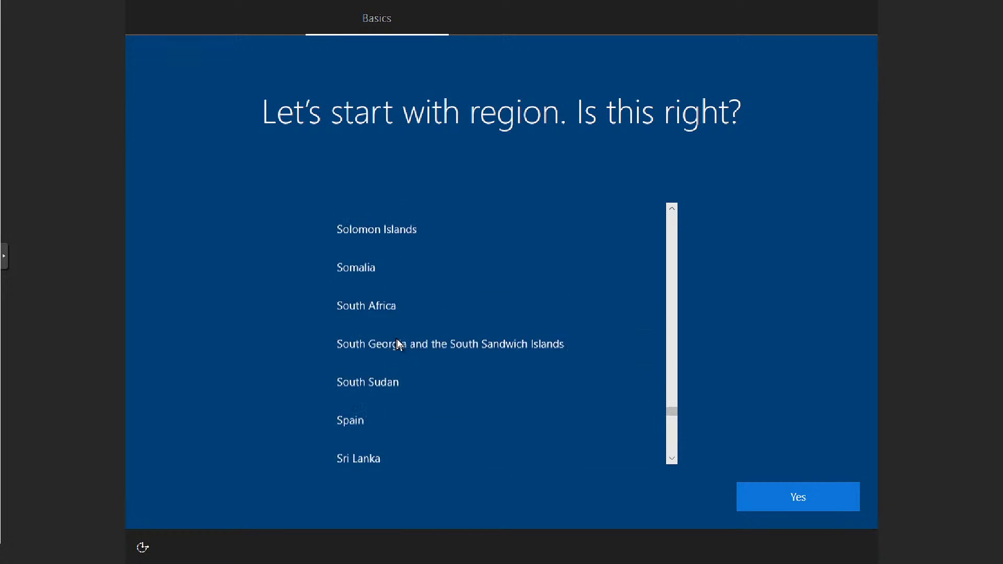
{"action": "scroll", "coordinate": [396, 337], "scroll_direction": "up", "scroll_amount": 8}
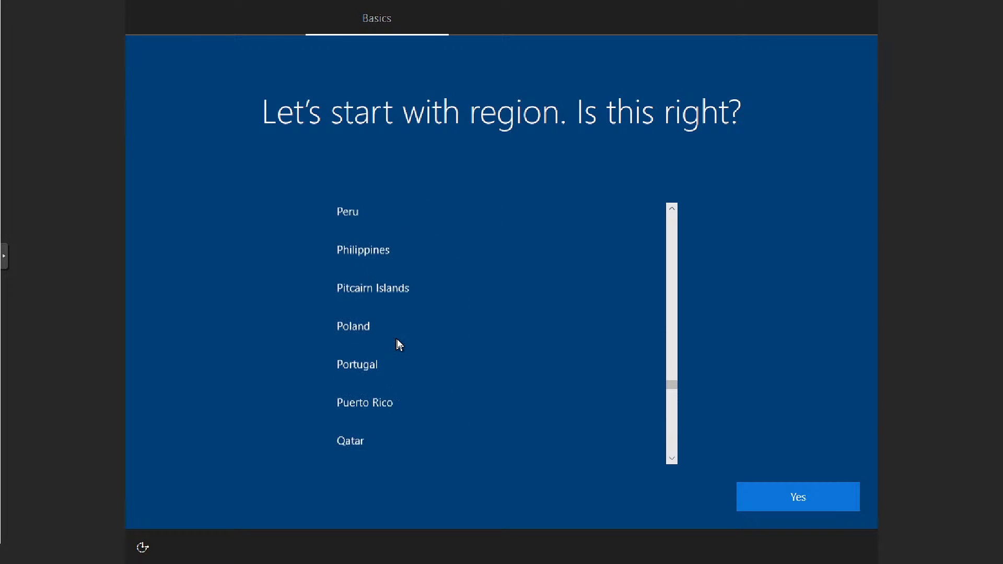
{"action": "scroll", "coordinate": [671, 327], "scroll_direction": "up", "scroll_amount": 1}
{"action": "scroll", "coordinate": [672, 327], "scroll_direction": "up", "scroll_amount": 18}
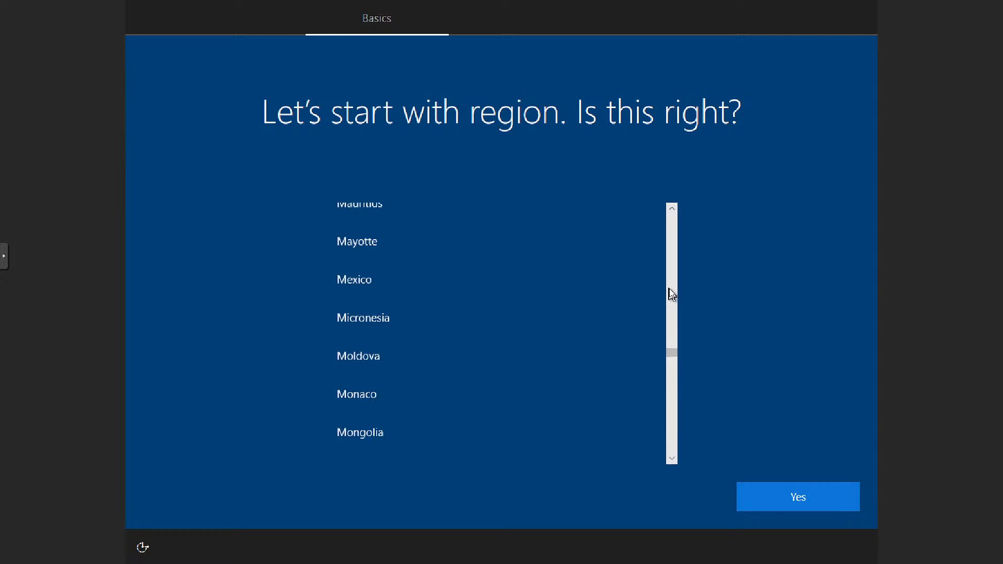
{"action": "scroll", "coordinate": [674, 284], "scroll_direction": "up", "scroll_amount": 10}
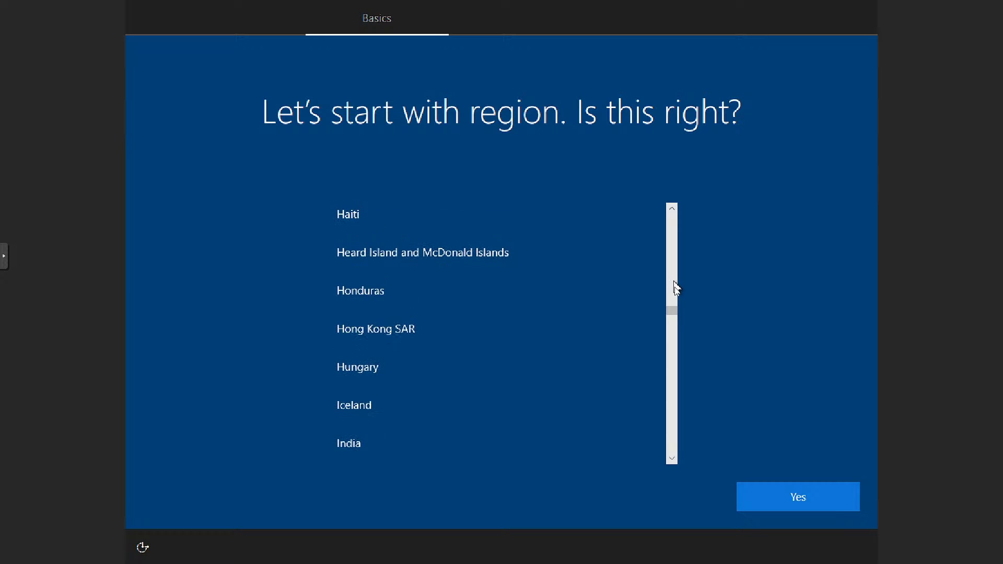
{"action": "left_click", "coordinate": [425, 439]}
{"action": "left_click", "coordinate": [761, 493]}
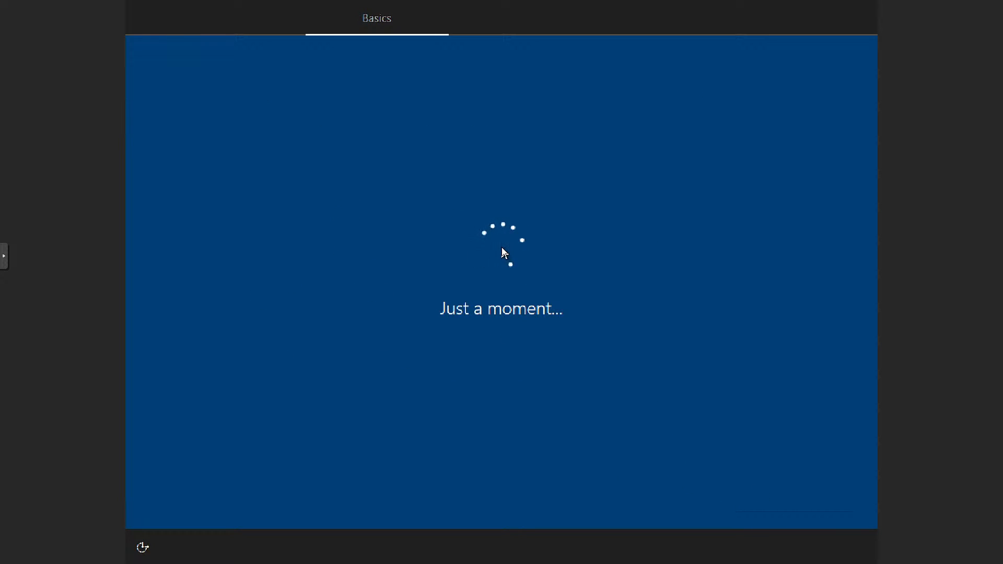
{"action": "left_click", "coordinate": [762, 493]}
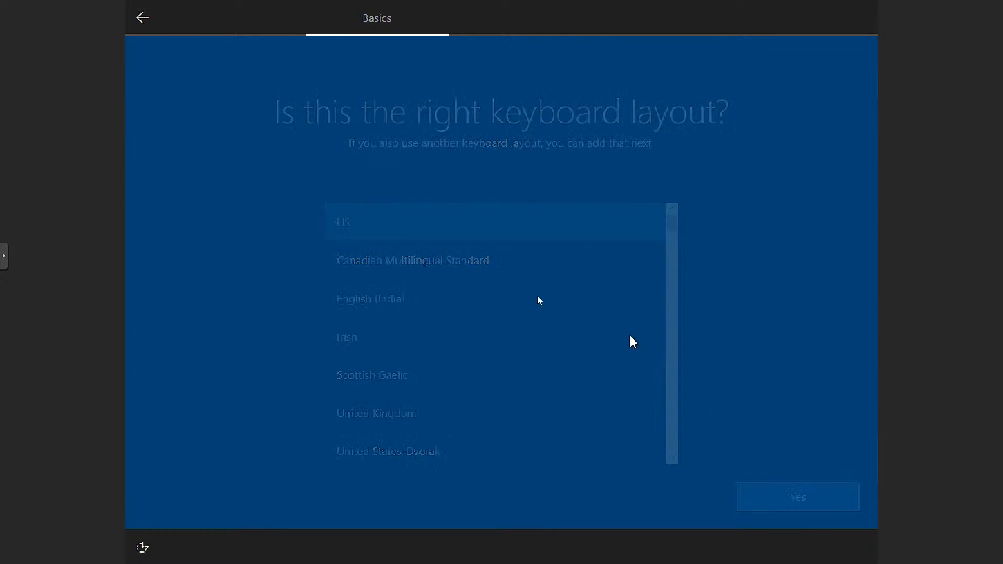
{"action": "left_click", "coordinate": [813, 502]}
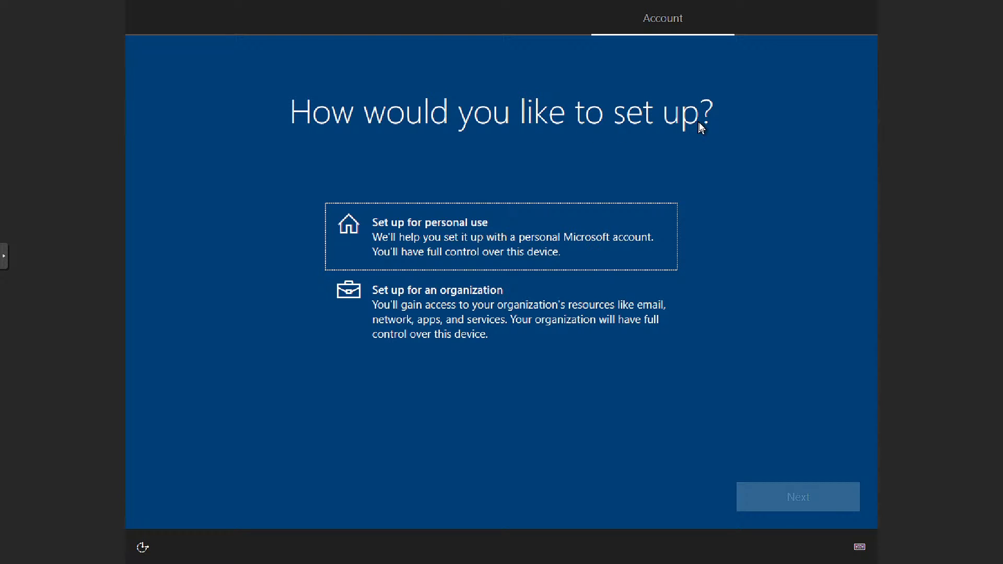
{"action": "left_click", "coordinate": [496, 39]}
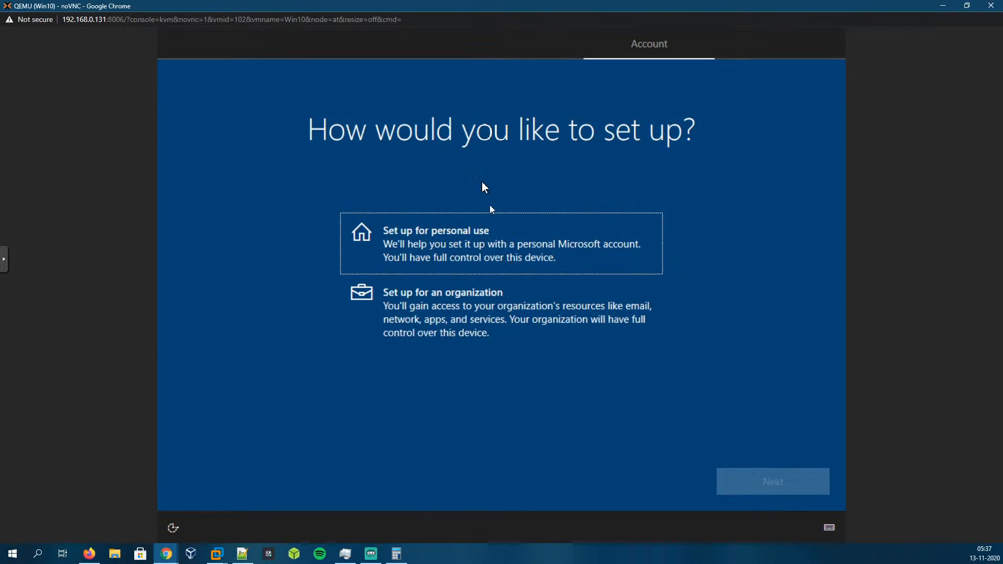
{"action": "left_click", "coordinate": [942, 5]}
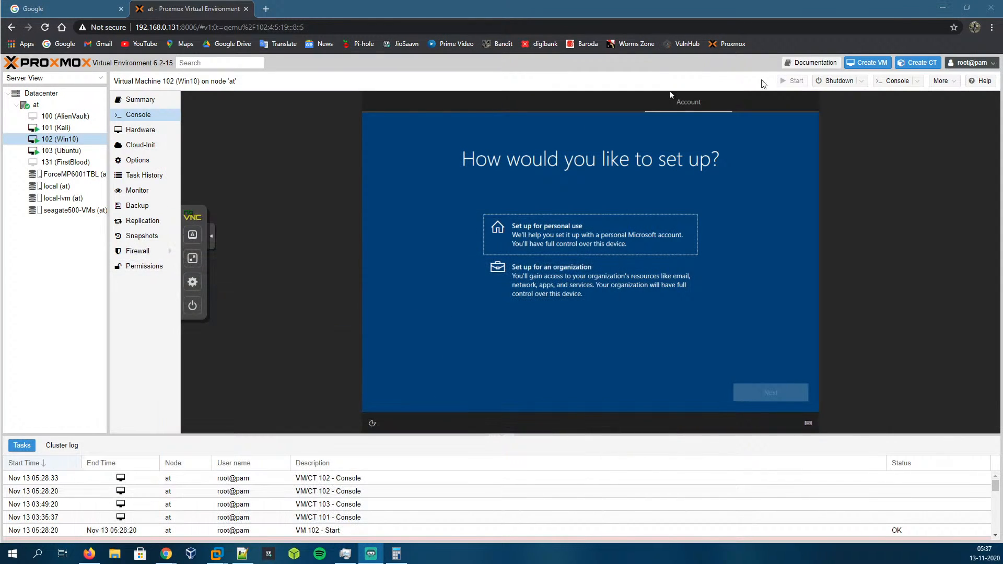
{"action": "left_click", "coordinate": [57, 116]}
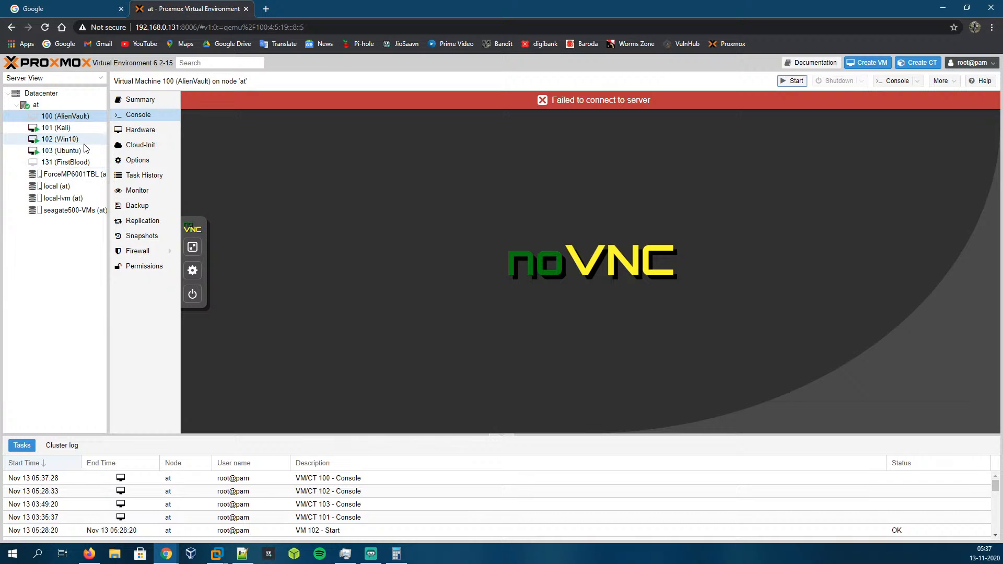
{"action": "left_click", "coordinate": [166, 554]}
{"action": "left_click", "coordinate": [729, 527]}
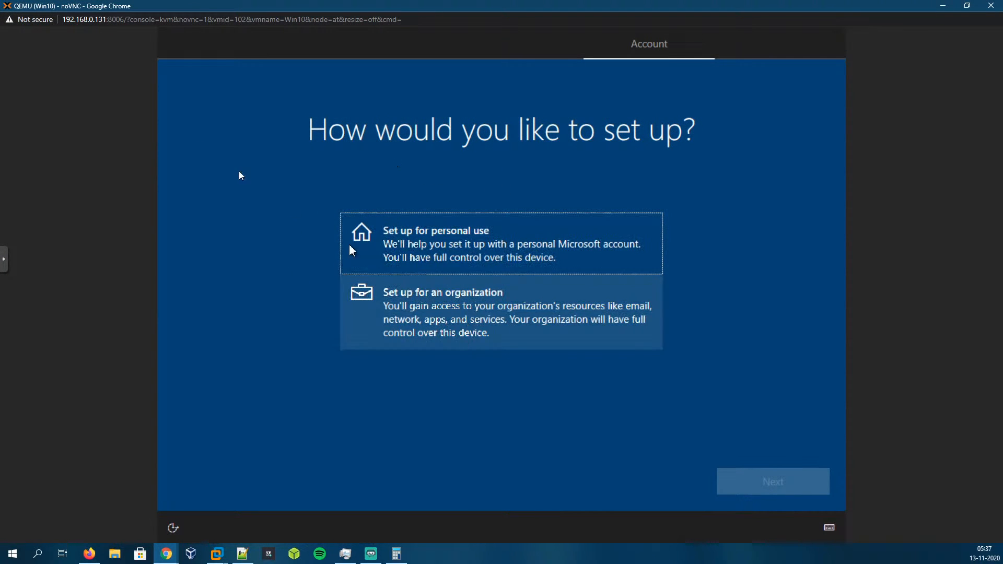
{"action": "left_click", "coordinate": [5, 261]}
{"action": "left_click", "coordinate": [11, 281]}
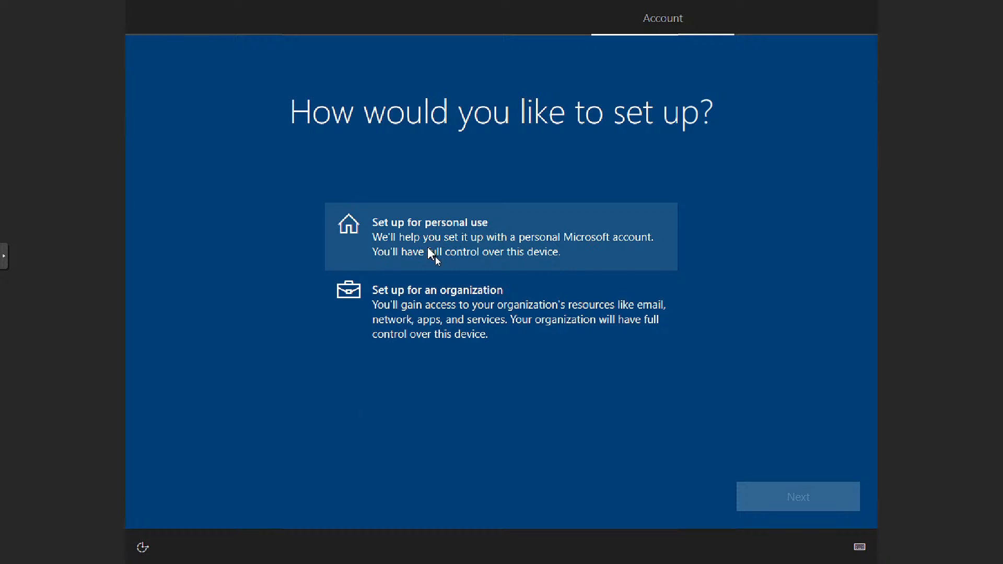
Step: Choose to set up the device for personal use
{"action": "left_click", "coordinate": [454, 303]}
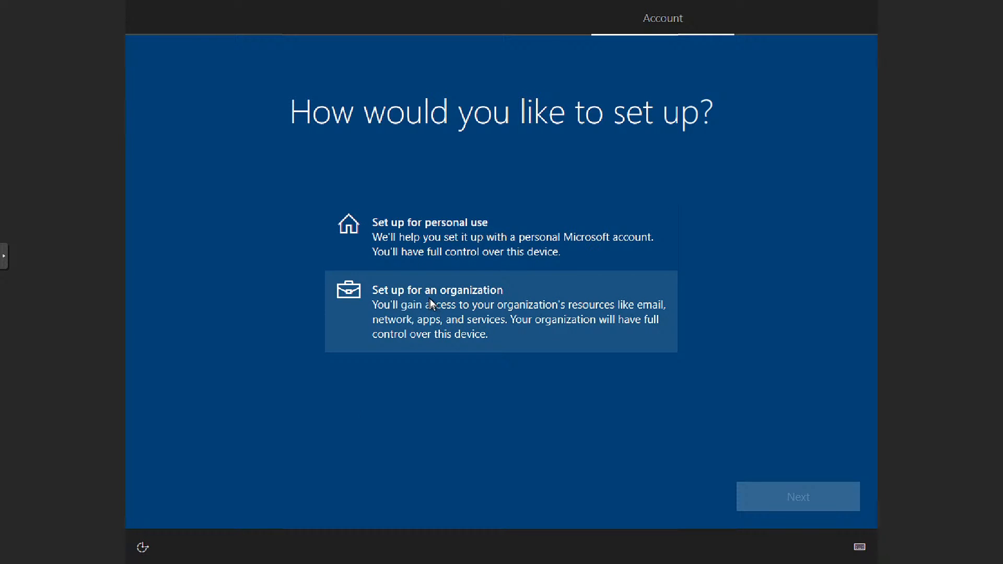
{"action": "left_click", "coordinate": [451, 255]}
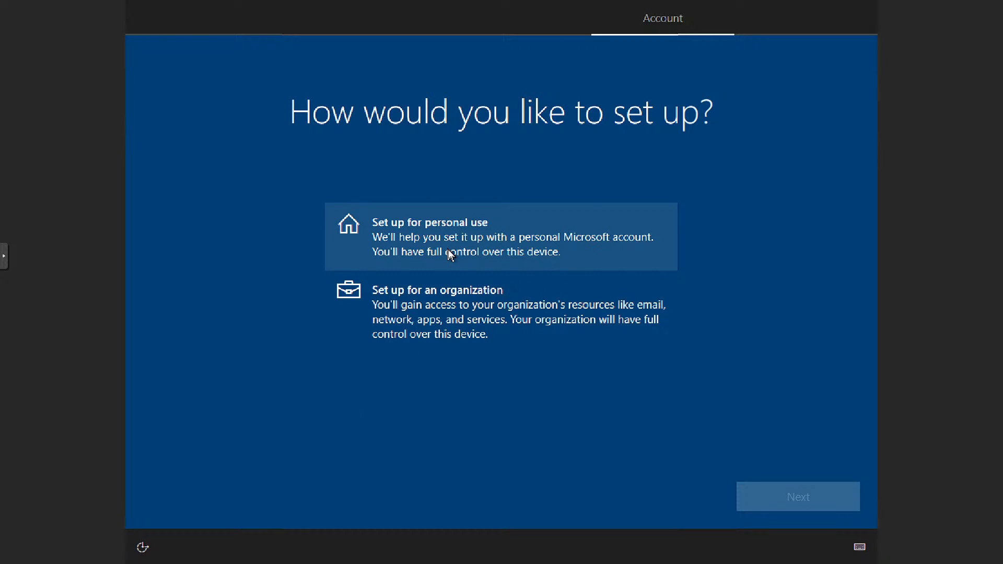
{"action": "left_click", "coordinate": [799, 497]}
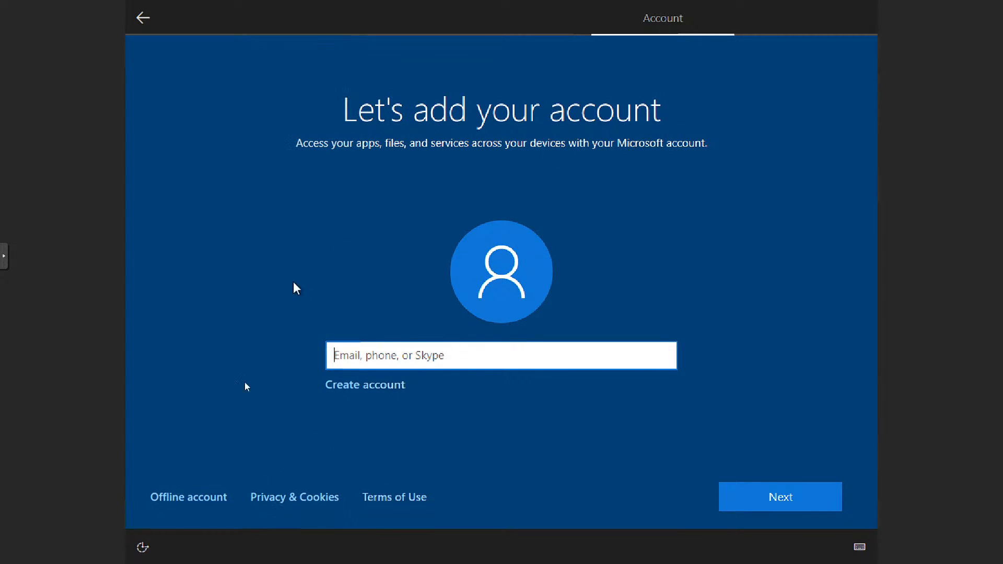
Step: Choose an offline account and continue with the limited experience instead of signing in
{"action": "left_click", "coordinate": [186, 498]}
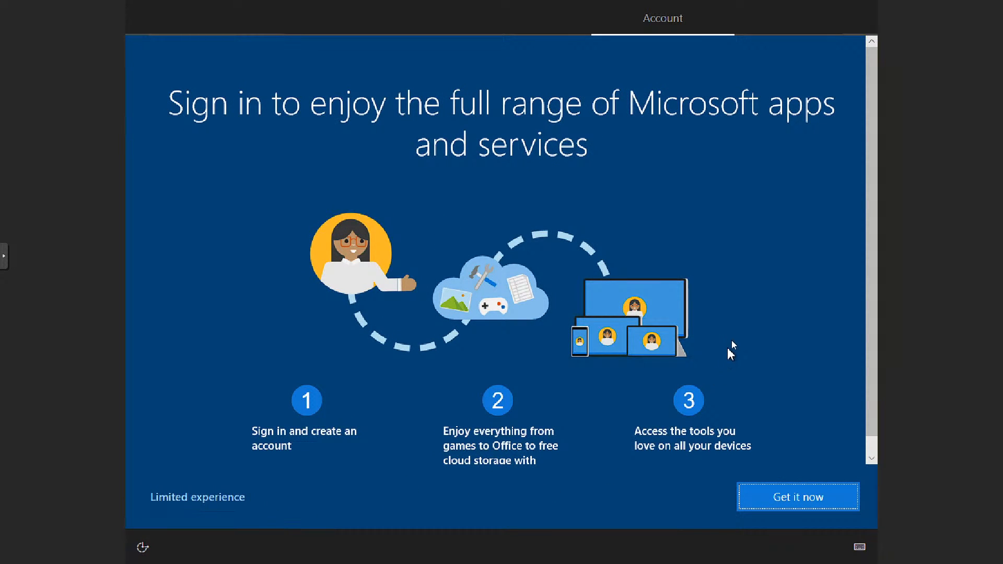
{"action": "scroll", "coordinate": [727, 347], "scroll_direction": "down", "scroll_amount": 1}
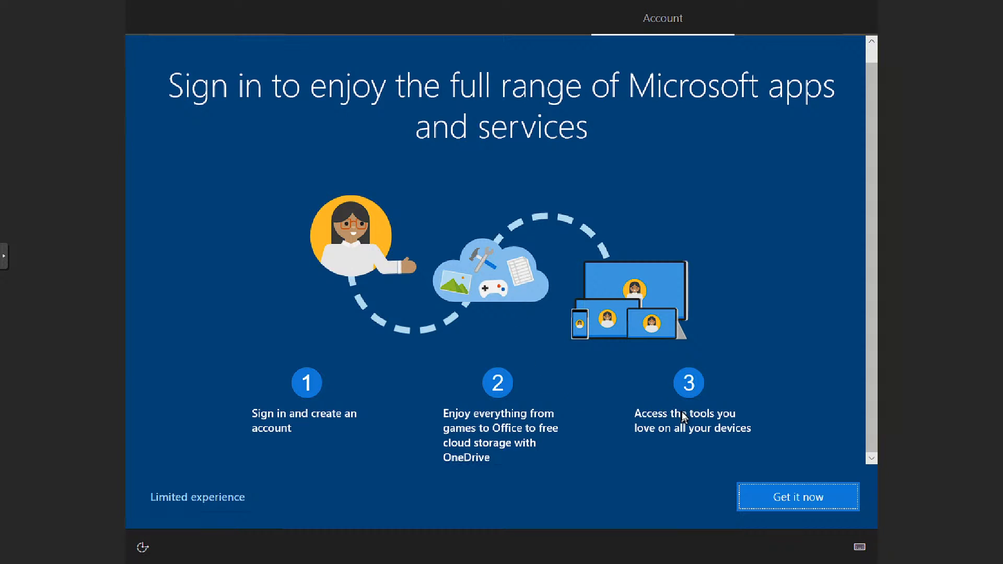
{"action": "left_click", "coordinate": [787, 505]}
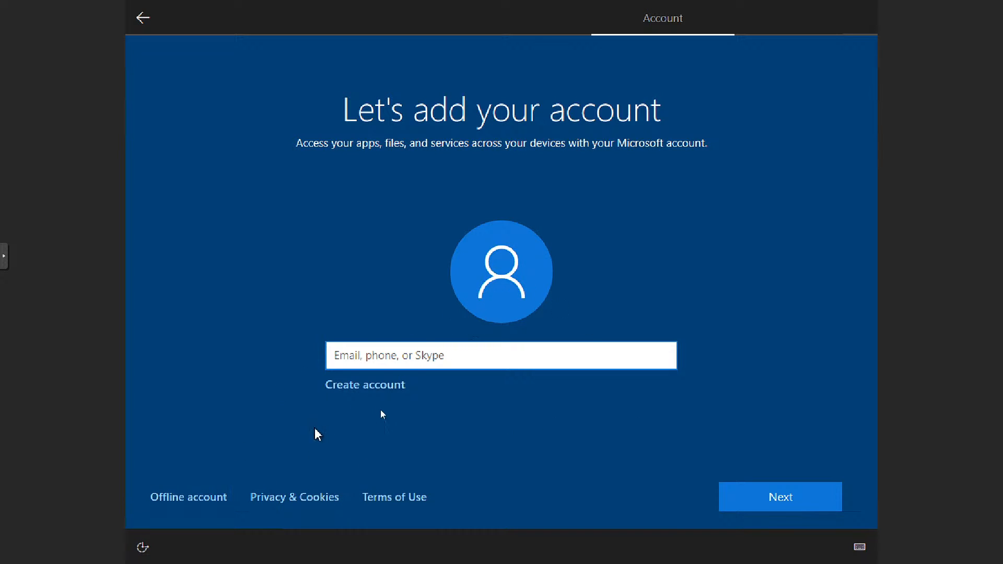
{"action": "left_click", "coordinate": [173, 498]}
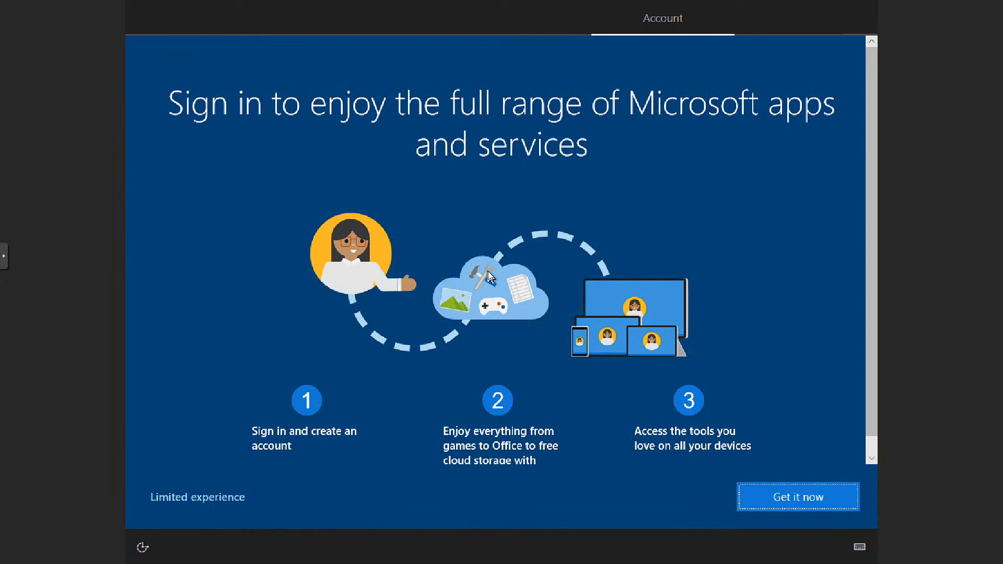
{"action": "left_click", "coordinate": [180, 496]}
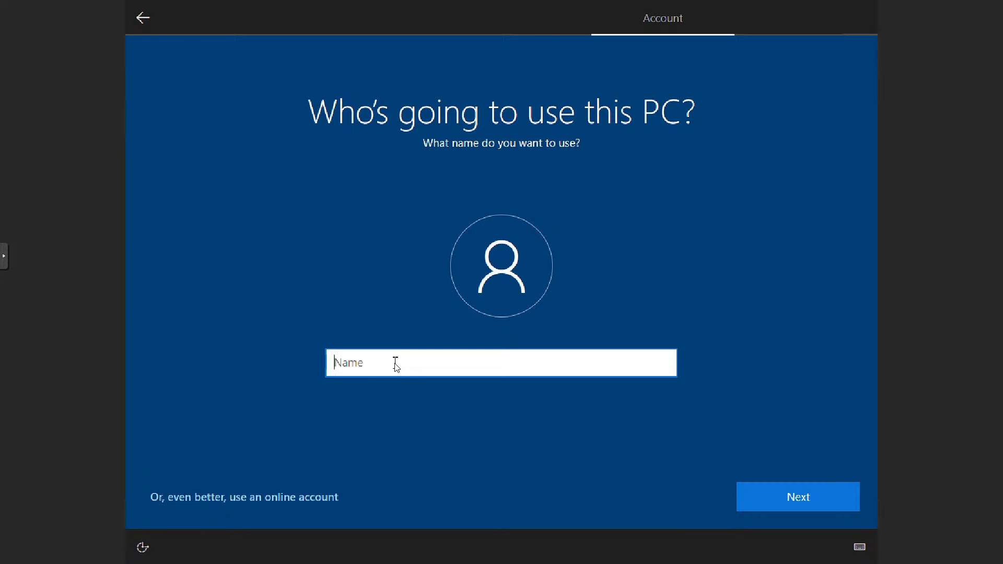
Step: Name the local user WIN-ATC01 and continue without setting a password
{"action": "type", "text": "WIN-ATC01"}
{"action": "left_click", "coordinate": [834, 500]}
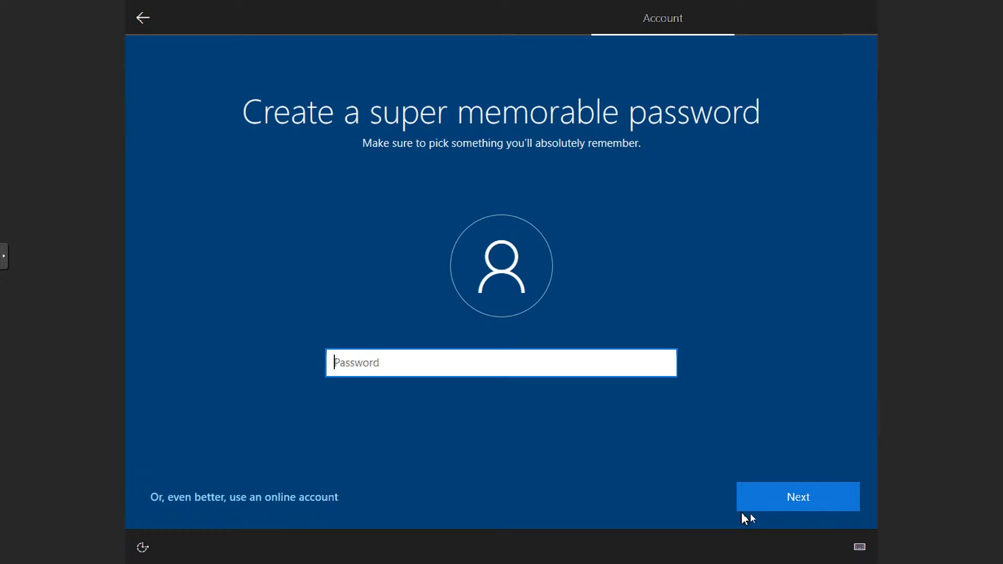
{"action": "left_click", "coordinate": [806, 511]}
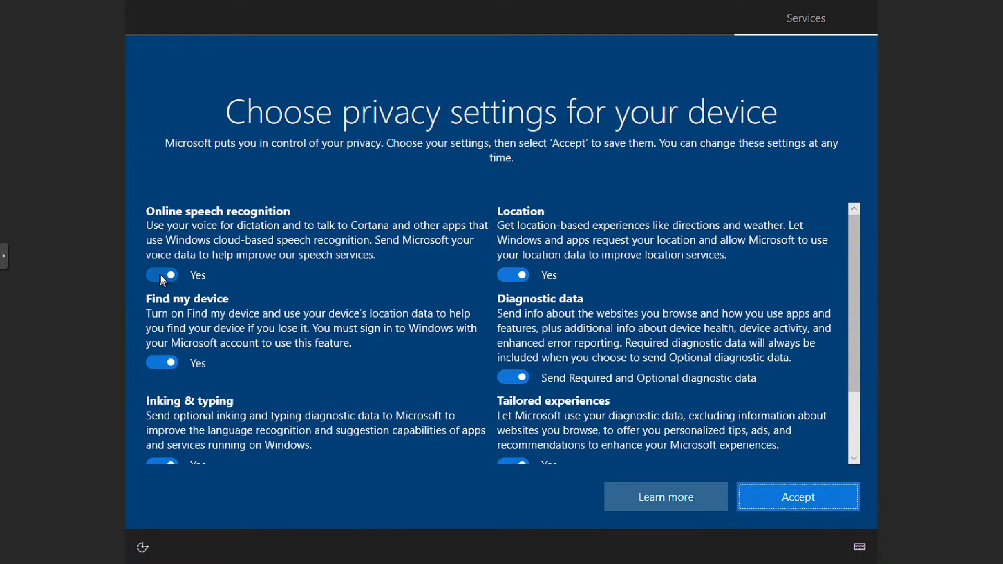
Step: Turn off every privacy setting, including speech, location, diagnostics, inking, tailored experiences and advertising ID, then accept
{"action": "left_click", "coordinate": [162, 275]}
{"action": "left_click", "coordinate": [162, 376]}
{"action": "left_click", "coordinate": [513, 273]}
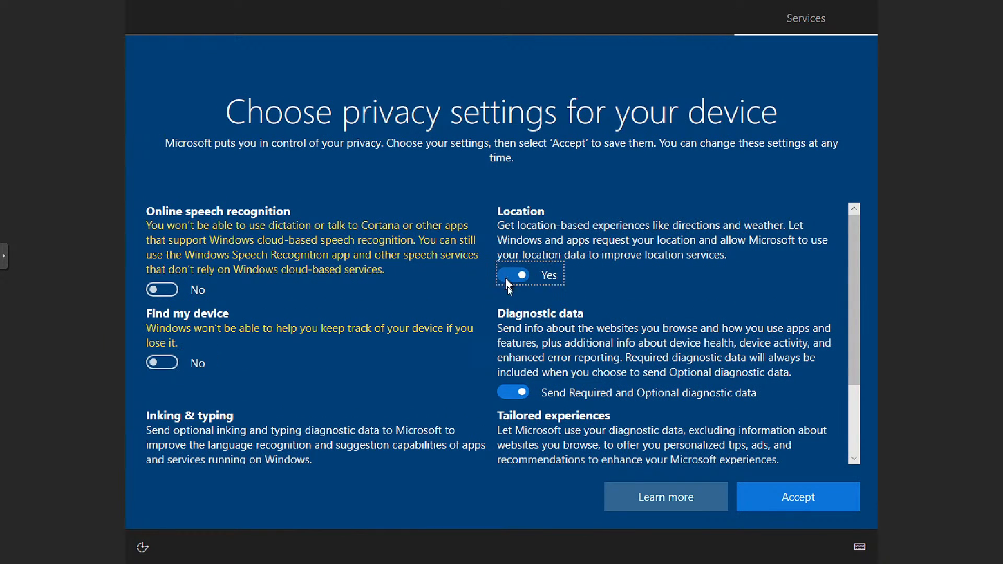
{"action": "left_click", "coordinate": [520, 393]}
{"action": "scroll", "coordinate": [558, 366], "scroll_direction": "down", "scroll_amount": 2}
{"action": "left_click", "coordinate": [513, 361]}
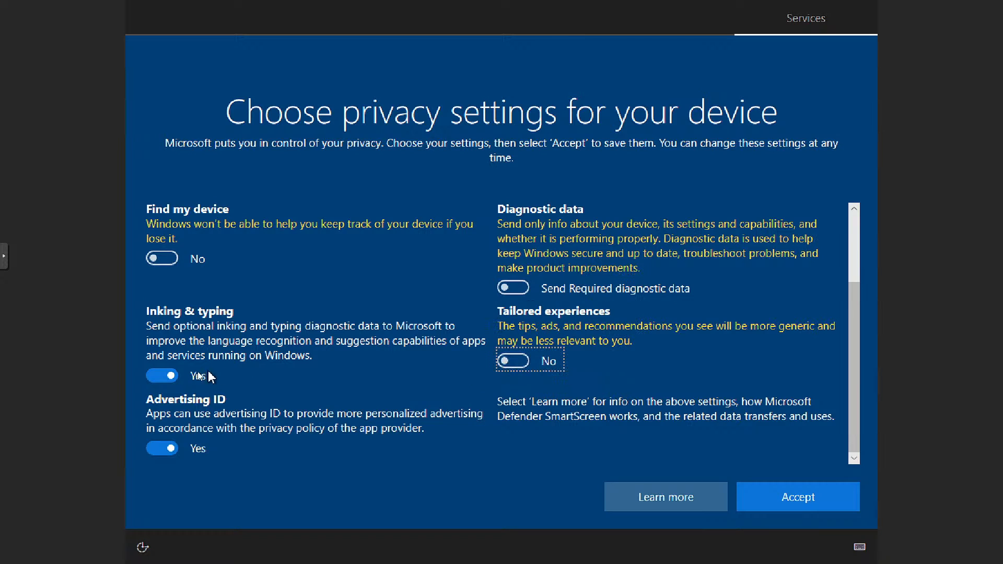
{"action": "left_click", "coordinate": [162, 375]}
{"action": "left_click", "coordinate": [161, 448]}
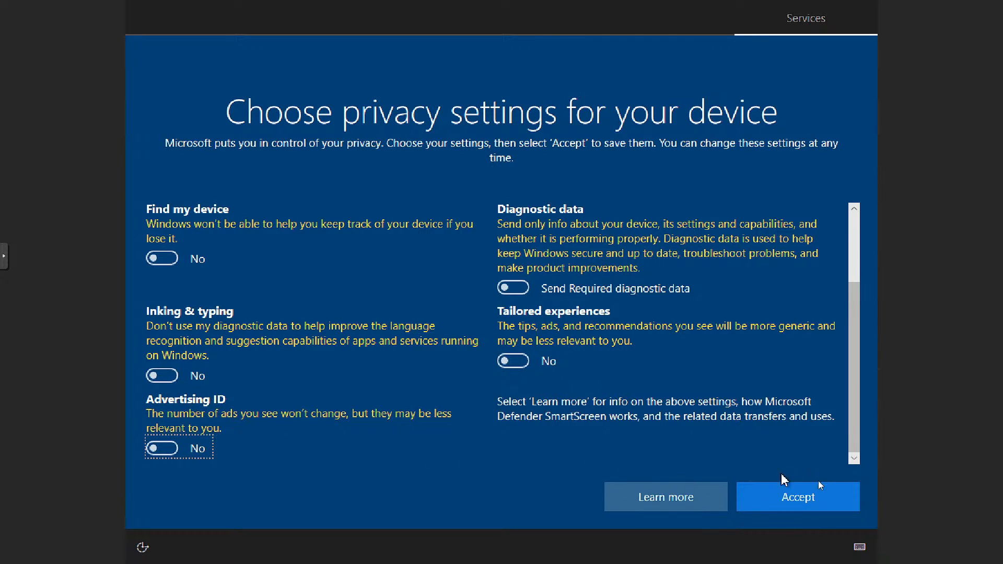
{"action": "left_click", "coordinate": [810, 506]}
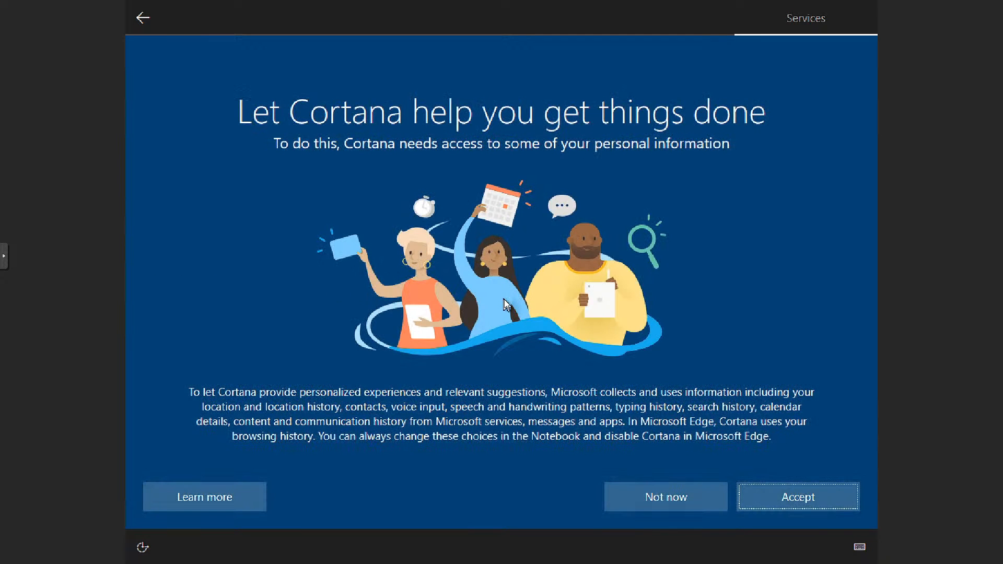
Step: Decline Cortana and dismiss the default browser notification and Edge prompt on the new desktop
{"action": "left_click", "coordinate": [646, 500]}
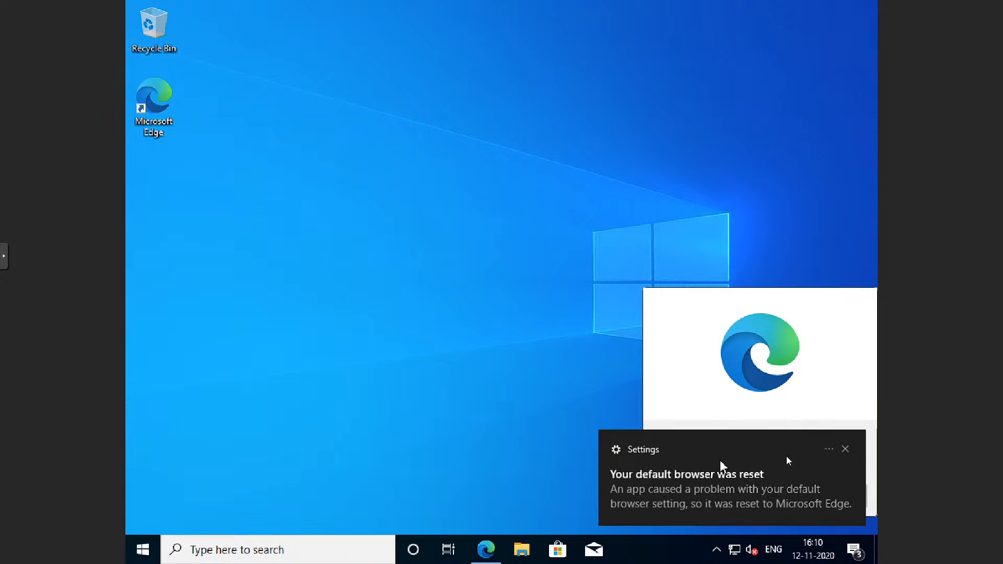
{"action": "left_click", "coordinate": [845, 448]}
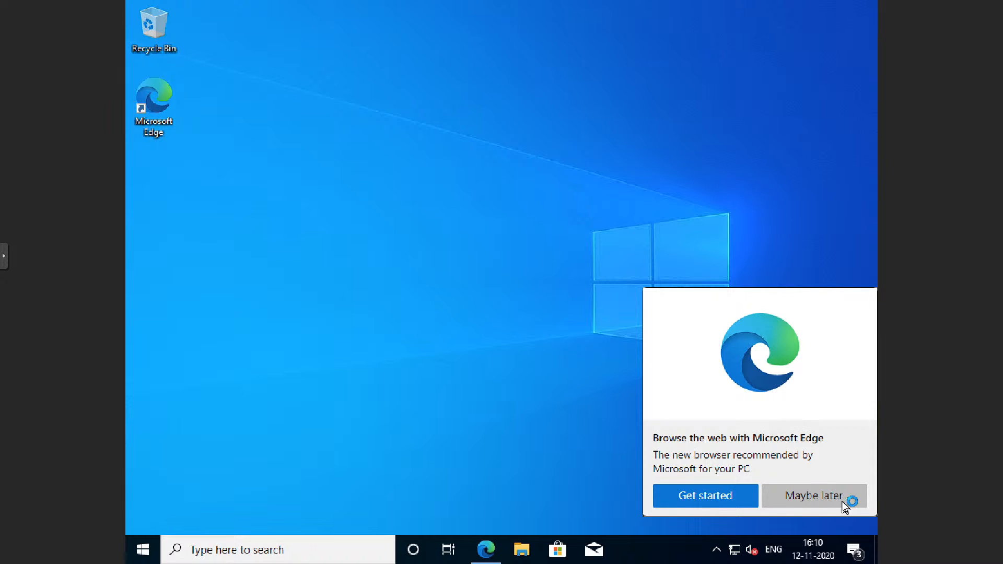
{"action": "left_click", "coordinate": [853, 433]}
{"action": "left_click", "coordinate": [838, 495]}
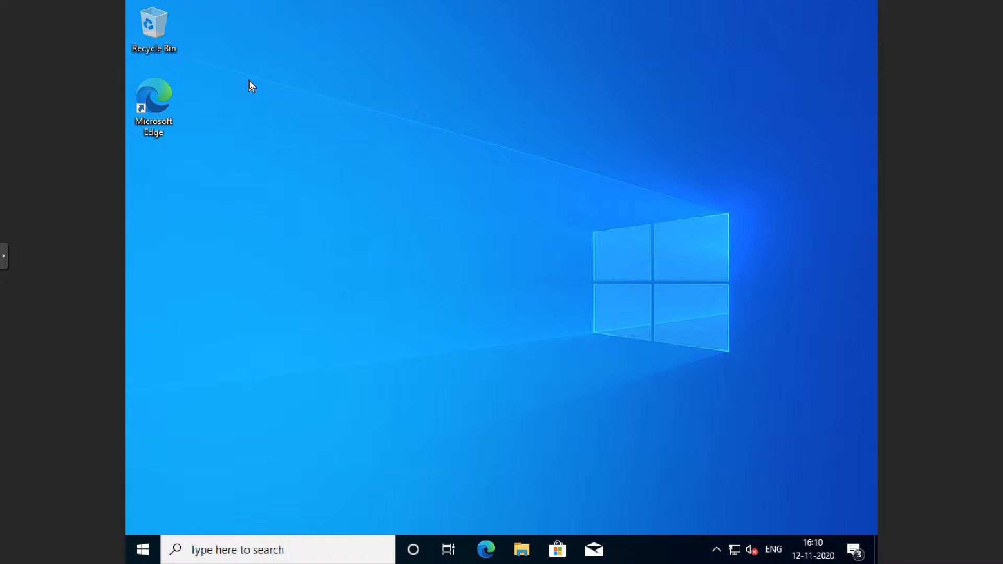
{"action": "left_click_drag", "start_coordinate": [815, 466], "coordinate": [305, 57]}
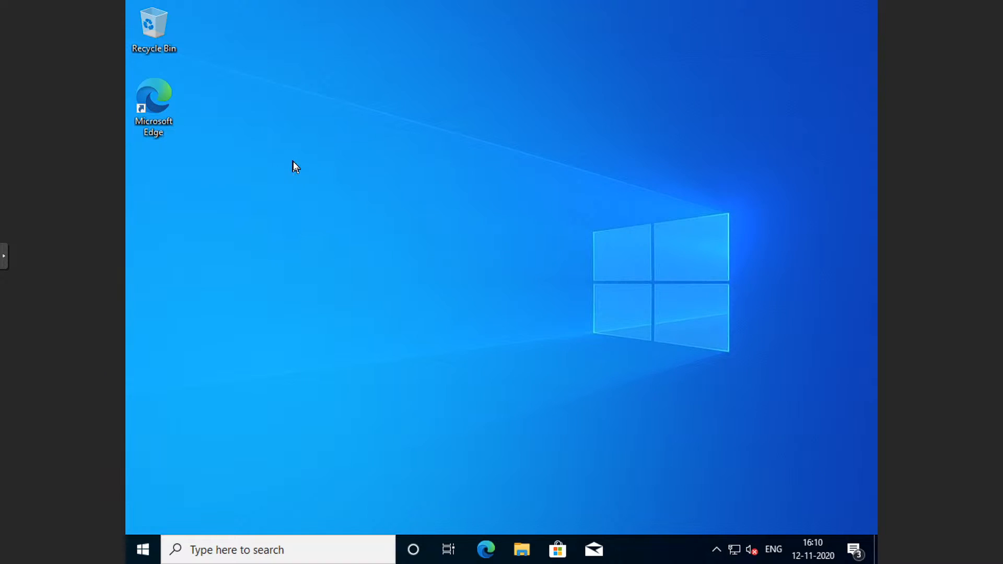
{"action": "left_click", "coordinate": [854, 549]}
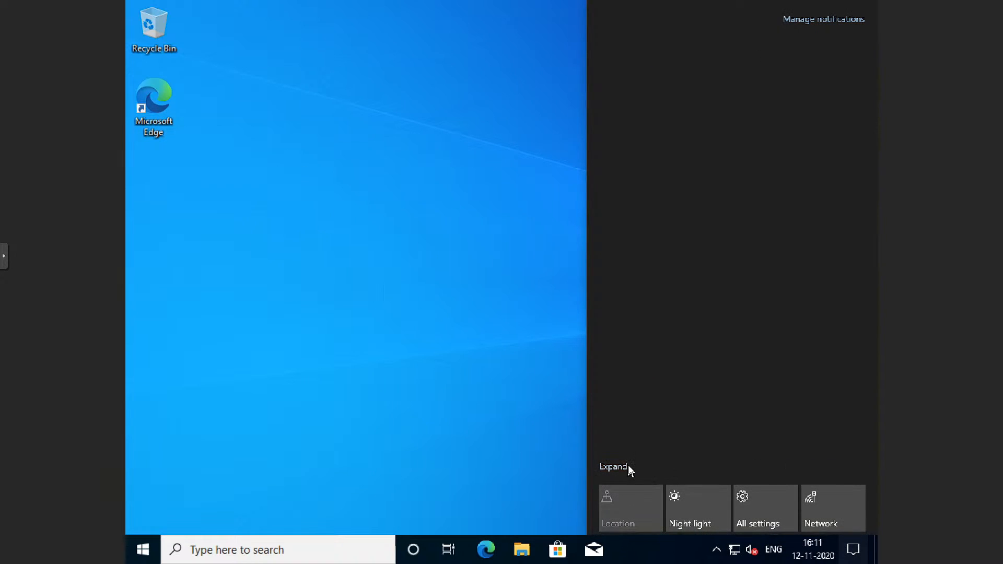
{"action": "left_click", "coordinate": [627, 466]}
Step: Set the display resolution to 1920 × 1080, keep the changes and close Settings
{"action": "right_click", "coordinate": [320, 195]}
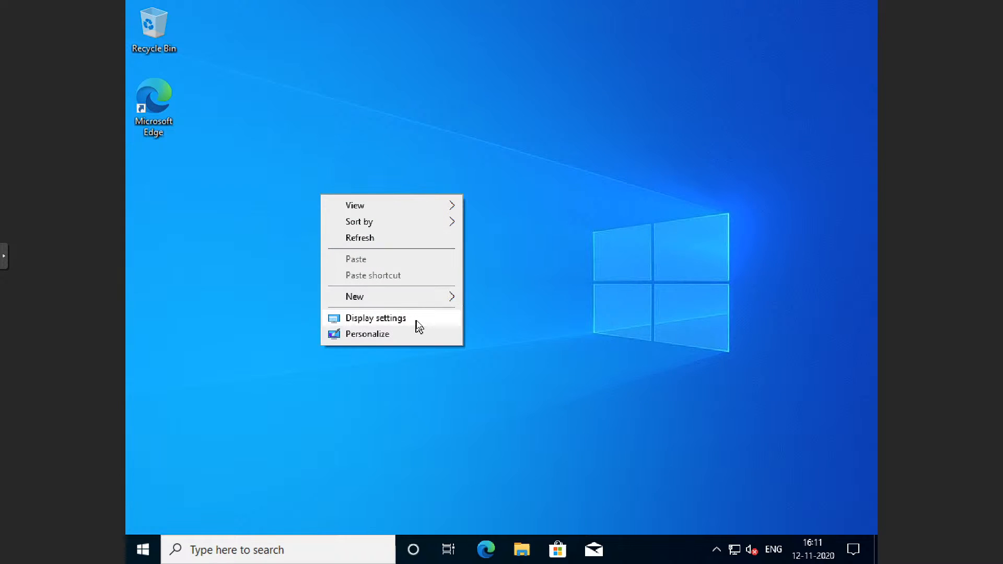
{"action": "left_click", "coordinate": [415, 319]}
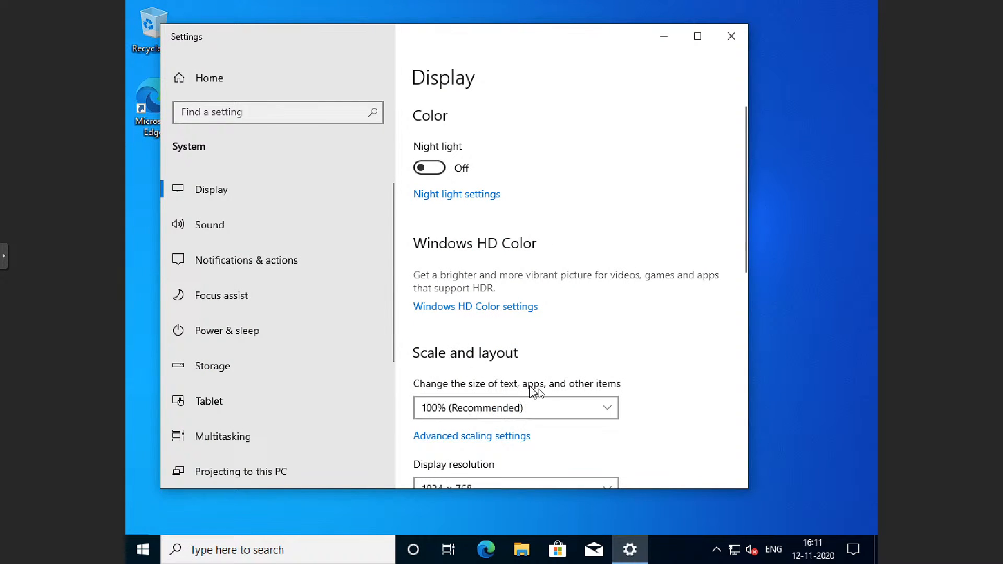
{"action": "scroll", "coordinate": [524, 345], "scroll_direction": "down", "scroll_amount": 8}
{"action": "scroll", "coordinate": [501, 172], "scroll_direction": "up", "scroll_amount": 1}
{"action": "scroll", "coordinate": [502, 209], "scroll_direction": "up", "scroll_amount": 3}
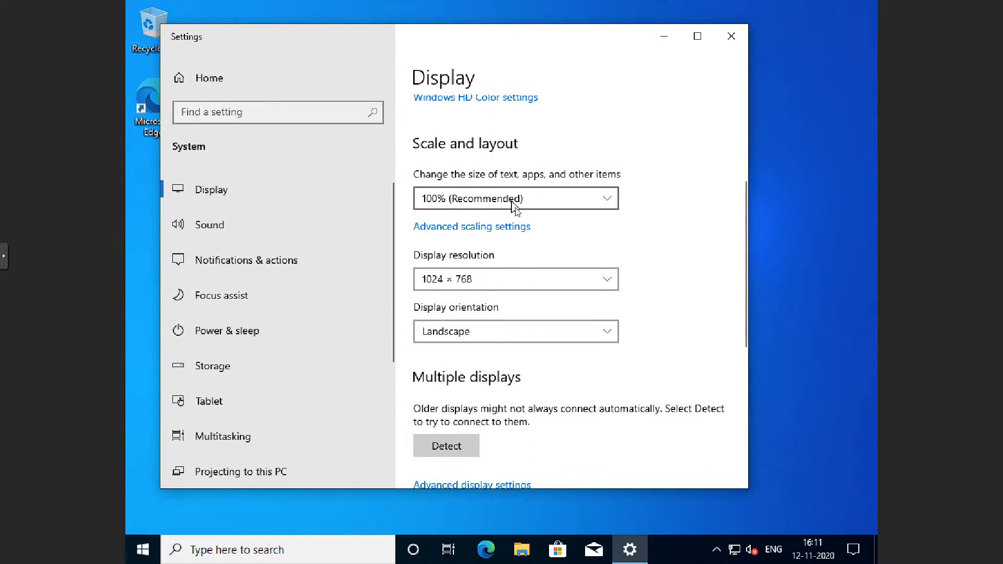
{"action": "left_click", "coordinate": [517, 280]}
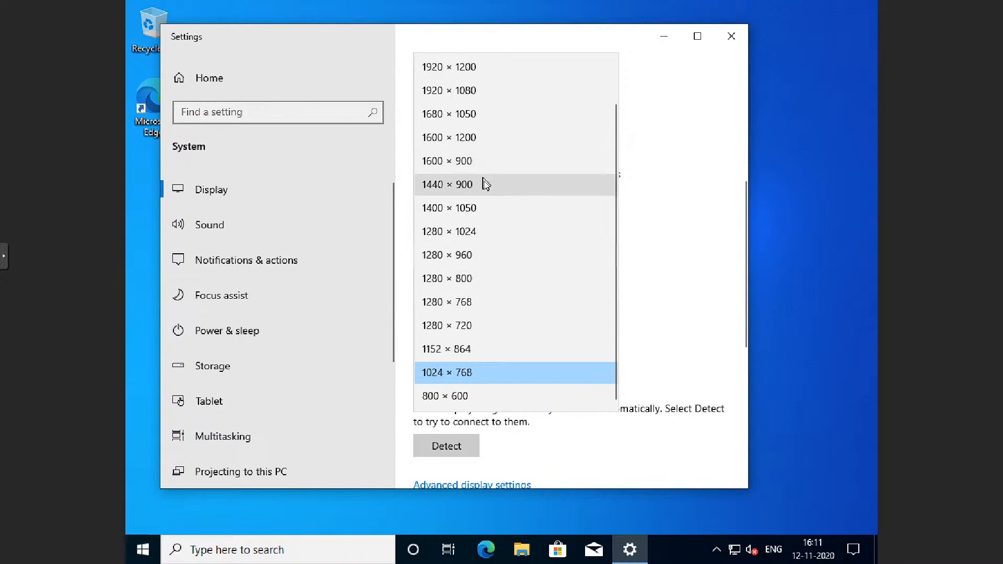
{"action": "scroll", "coordinate": [506, 80], "scroll_direction": "up", "scroll_amount": 1}
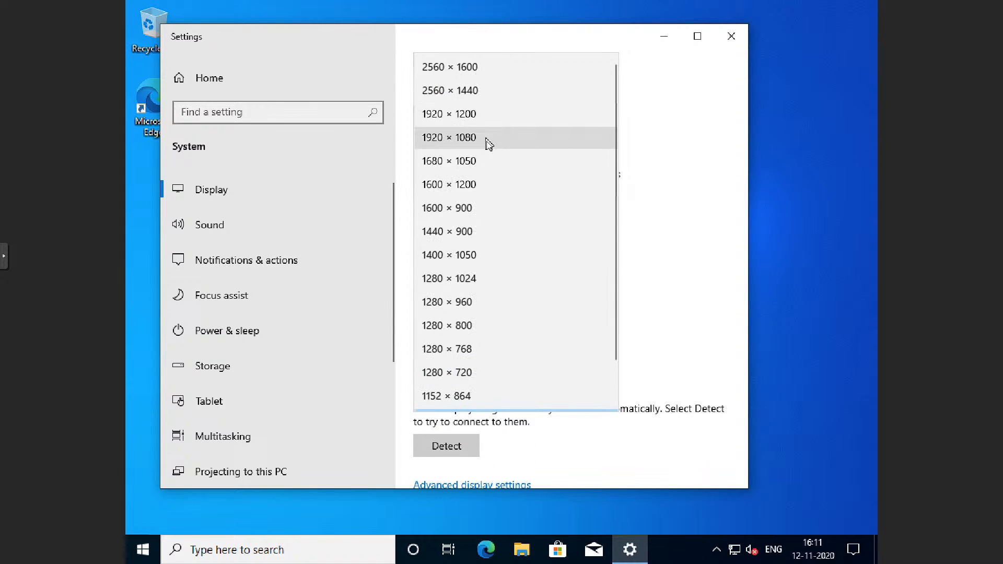
{"action": "left_click", "coordinate": [485, 138]}
{"action": "left_click", "coordinate": [332, 210]}
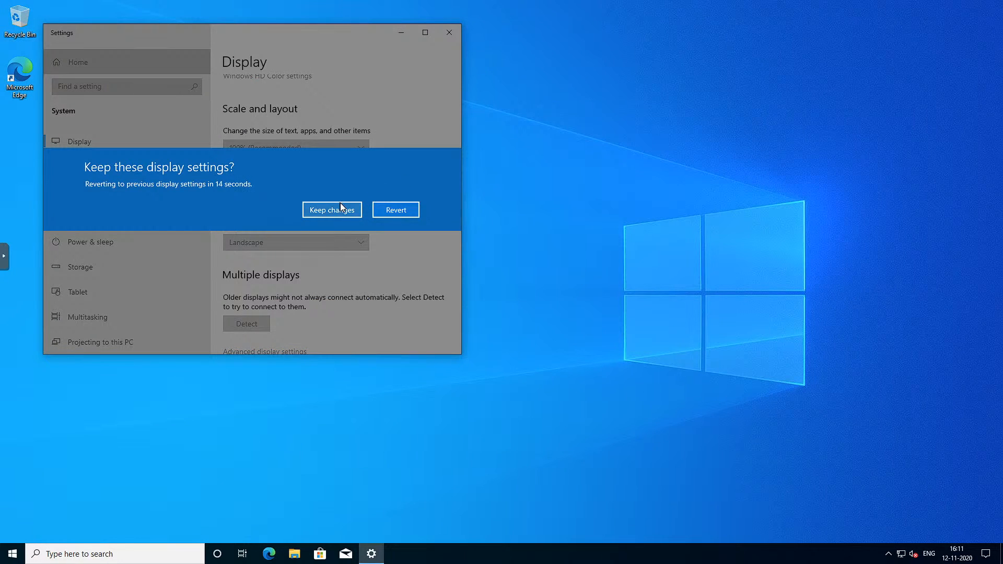
{"action": "left_click", "coordinate": [449, 32]}
Step: Enable the Computer, Network and Control Panel desktop icons through the theme's desktop icon settings and apply them
{"action": "right_click", "coordinate": [215, 187]}
{"action": "left_click", "coordinate": [278, 288]}
{"action": "scroll", "coordinate": [307, 269], "scroll_direction": "down", "scroll_amount": 5}
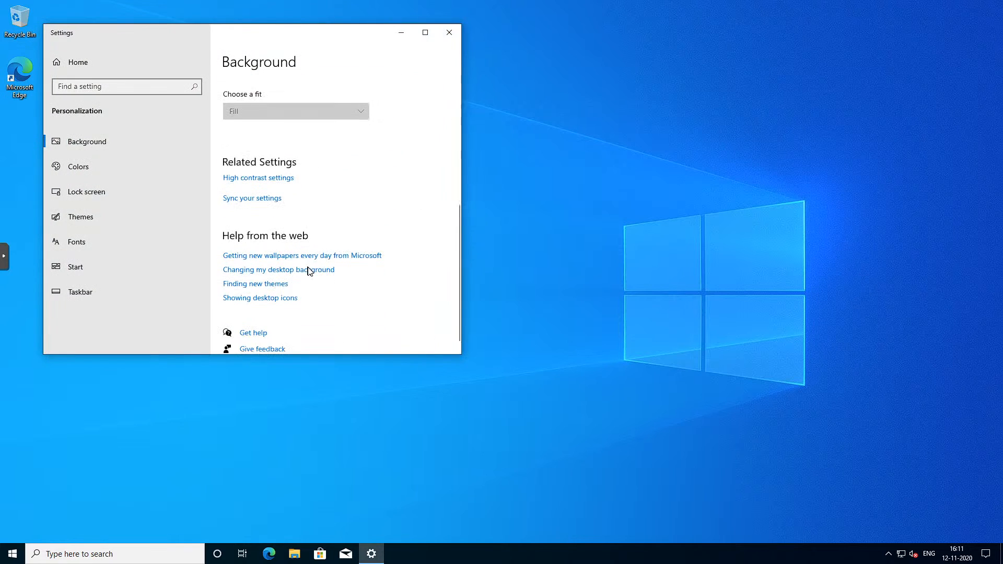
{"action": "left_click", "coordinate": [92, 224]}
{"action": "scroll", "coordinate": [309, 301], "scroll_direction": "down", "scroll_amount": 5}
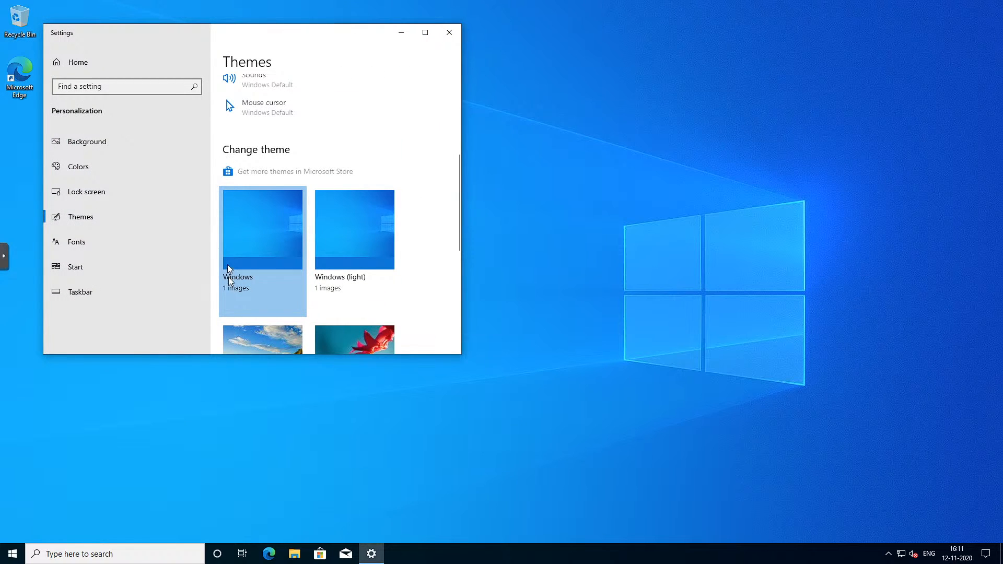
{"action": "scroll", "coordinate": [229, 265], "scroll_direction": "down", "scroll_amount": 5}
{"action": "scroll", "coordinate": [286, 333], "scroll_direction": "down", "scroll_amount": 2}
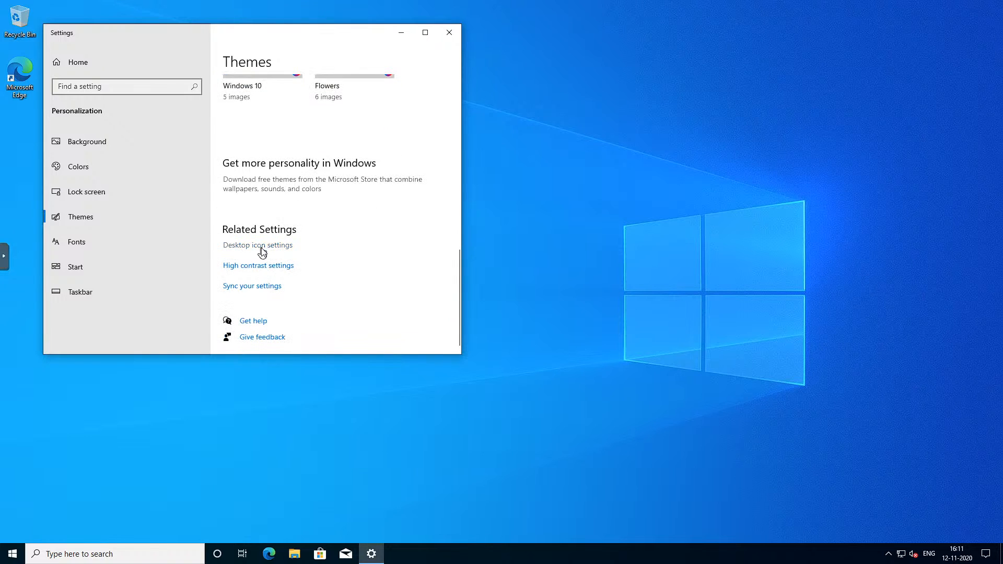
{"action": "left_click", "coordinate": [263, 246]}
{"action": "left_click", "coordinate": [86, 105]}
{"action": "left_click", "coordinate": [93, 127]}
{"action": "left_click", "coordinate": [243, 282]}
{"action": "left_click", "coordinate": [160, 282]}
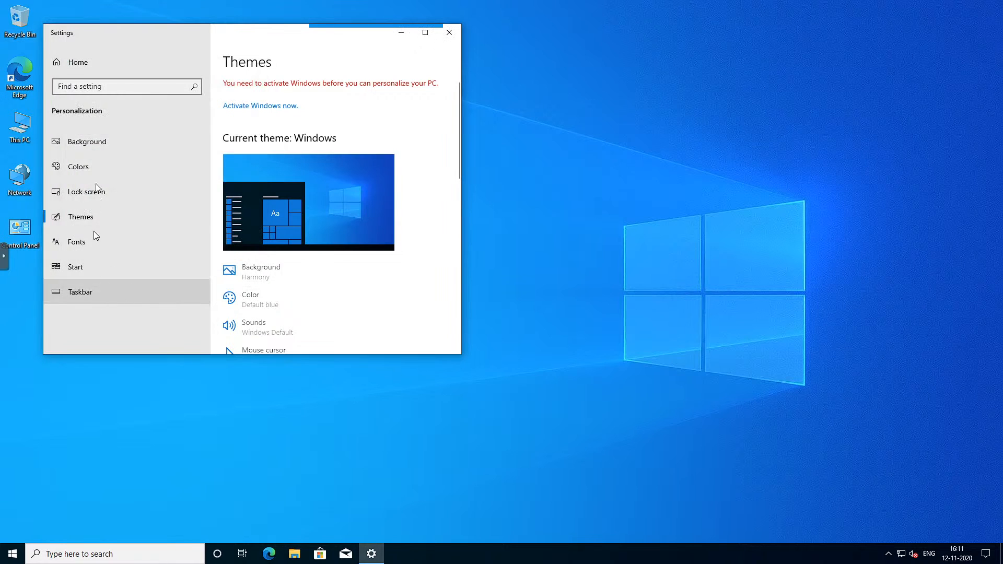
Step: Open Update & Security in Settings so Windows Update starts checking for updates
{"action": "left_click", "coordinate": [104, 68]}
{"action": "scroll", "coordinate": [325, 301], "scroll_direction": "down", "scroll_amount": 5}
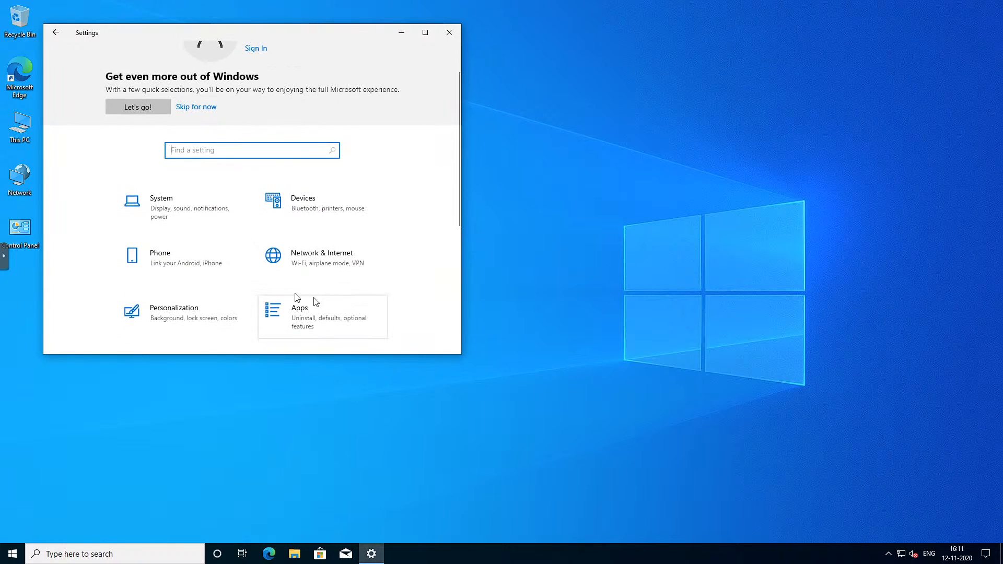
{"action": "left_click", "coordinate": [179, 286]}
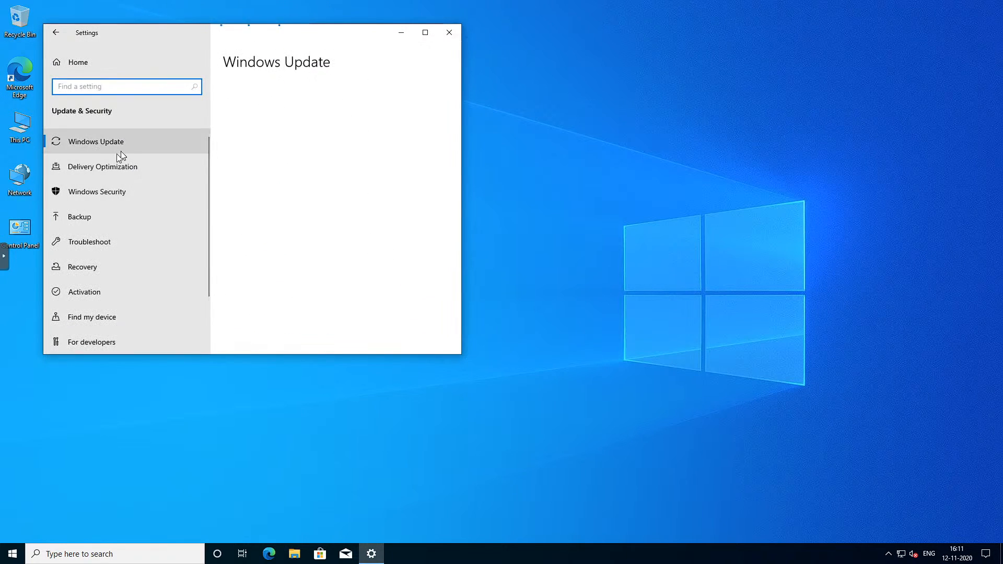
{"action": "left_click_drag", "start_coordinate": [226, 46], "coordinate": [425, 89]}
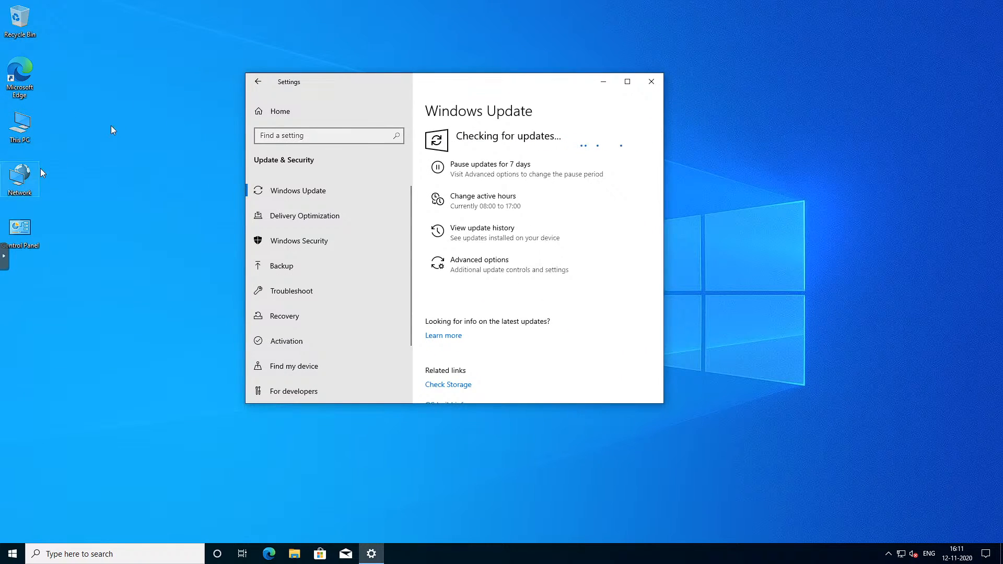
Step: Rearrange the desktop icons using the desktop's View and Sort by options
{"action": "right_click", "coordinate": [139, 63]}
{"action": "left_click", "coordinate": [181, 94]}
{"action": "right_click", "coordinate": [120, 96]}
{"action": "left_click", "coordinate": [172, 129]}
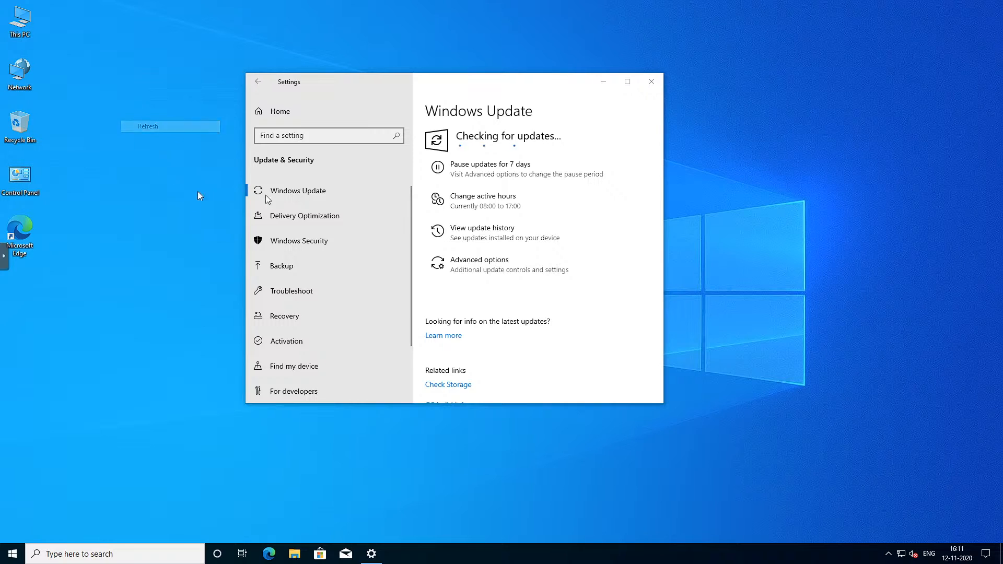
{"action": "left_click_drag", "start_coordinate": [503, 85], "coordinate": [437, 91]}
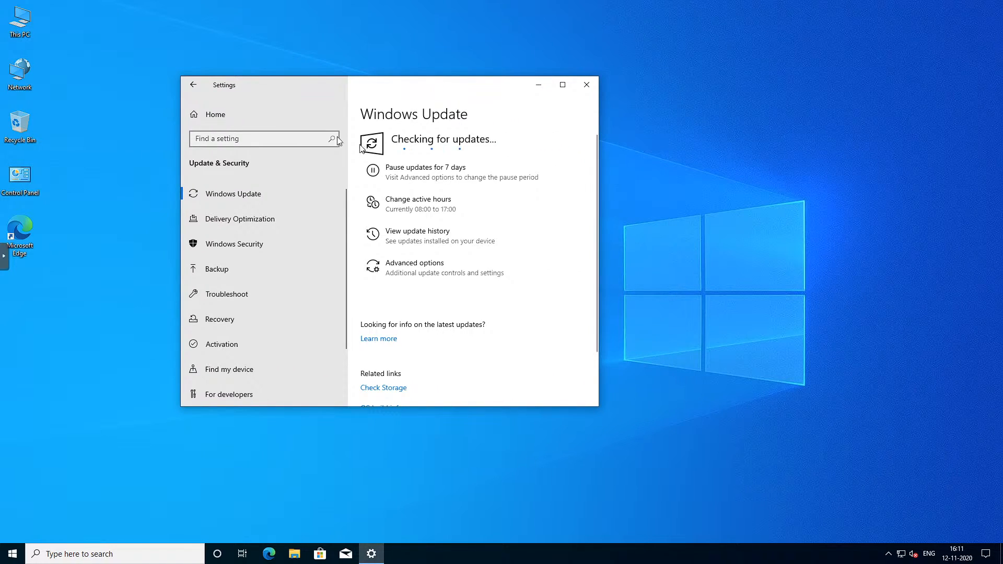
{"action": "left_click_drag", "start_coordinate": [371, 88], "coordinate": [563, 78]}
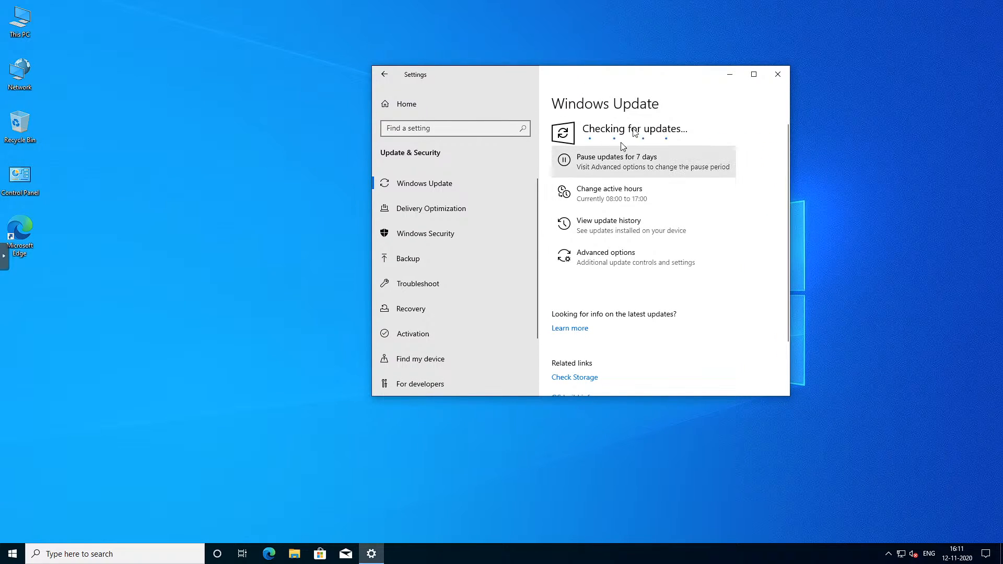
{"action": "left_click_drag", "start_coordinate": [86, 13], "coordinate": [222, 313]}
{"action": "right_click", "coordinate": [180, 114]}
{"action": "left_click", "coordinate": [250, 147]}
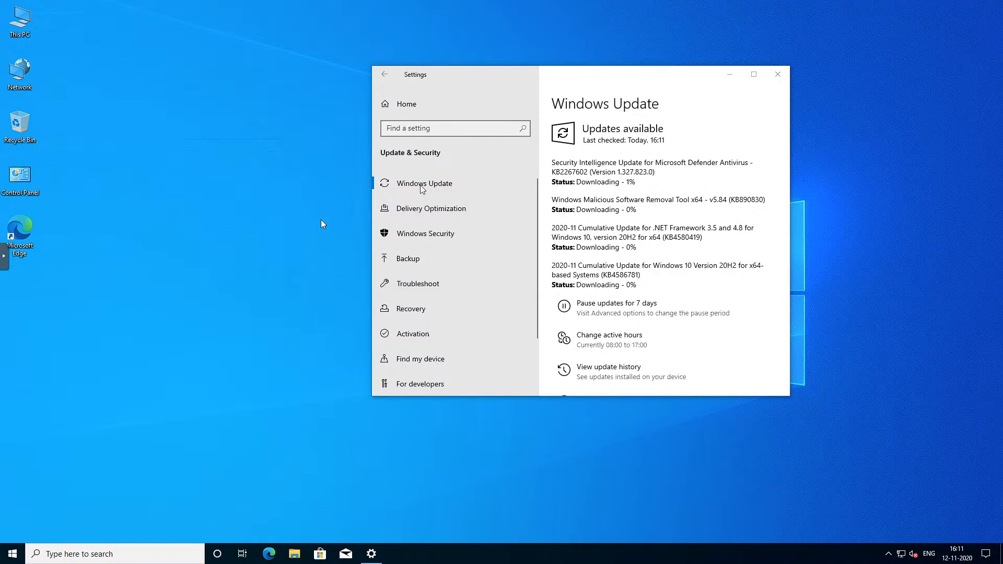
{"action": "left_click_drag", "start_coordinate": [615, 78], "coordinate": [528, 83]}
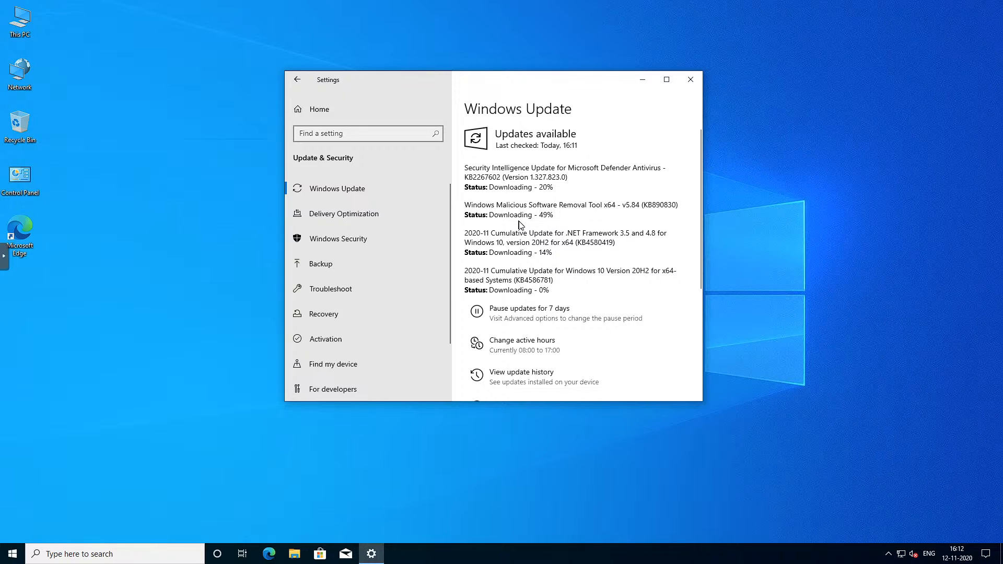
{"action": "right_click", "coordinate": [179, 152]}
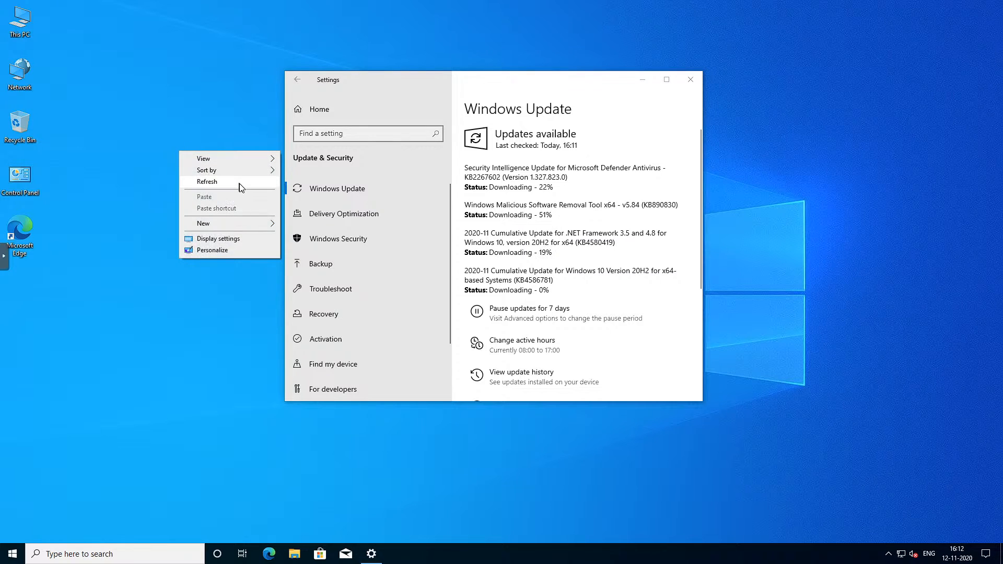
{"action": "left_click", "coordinate": [239, 182]}
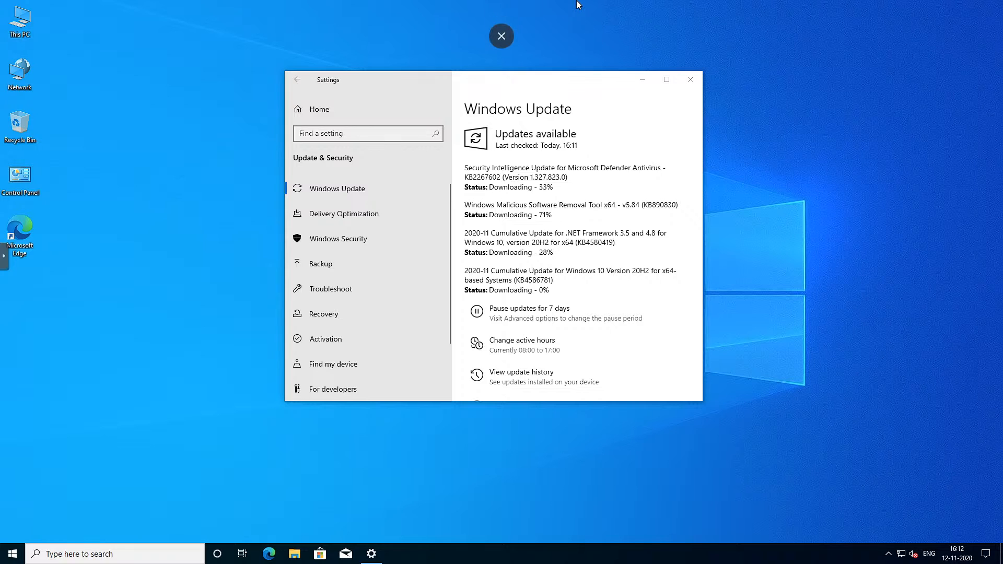
Step: Leave the full-screen console, review the Win10 VM's hardware list in Proxmox, and return to its console
{"action": "left_click", "coordinate": [502, 31]}
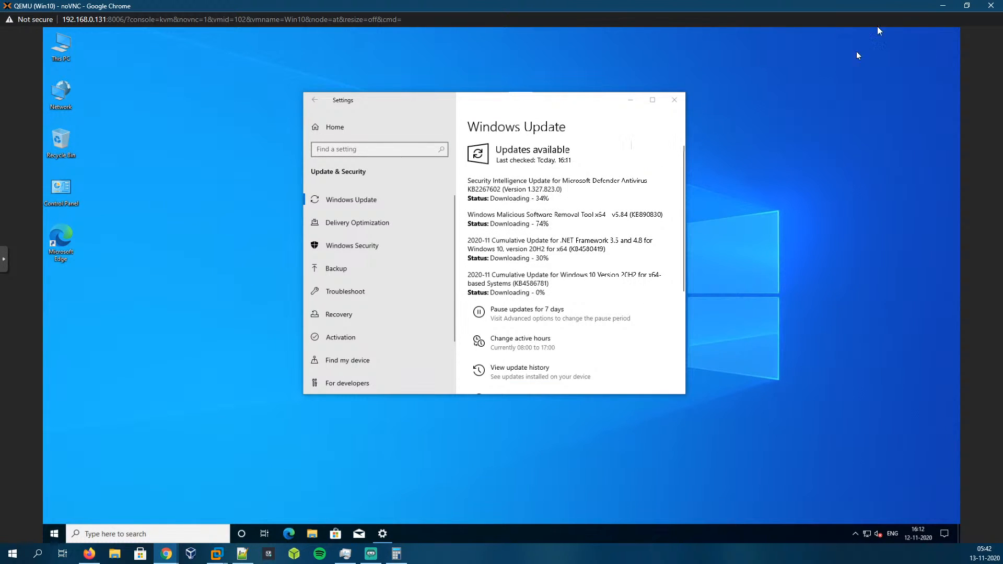
{"action": "left_click", "coordinate": [938, 6]}
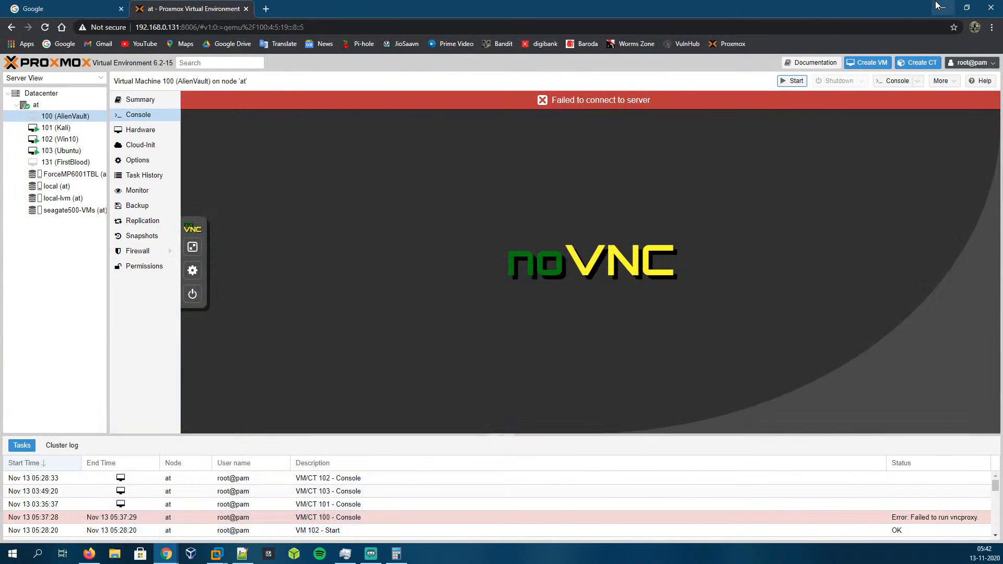
{"action": "left_click", "coordinate": [140, 129]}
{"action": "left_click", "coordinate": [60, 139]}
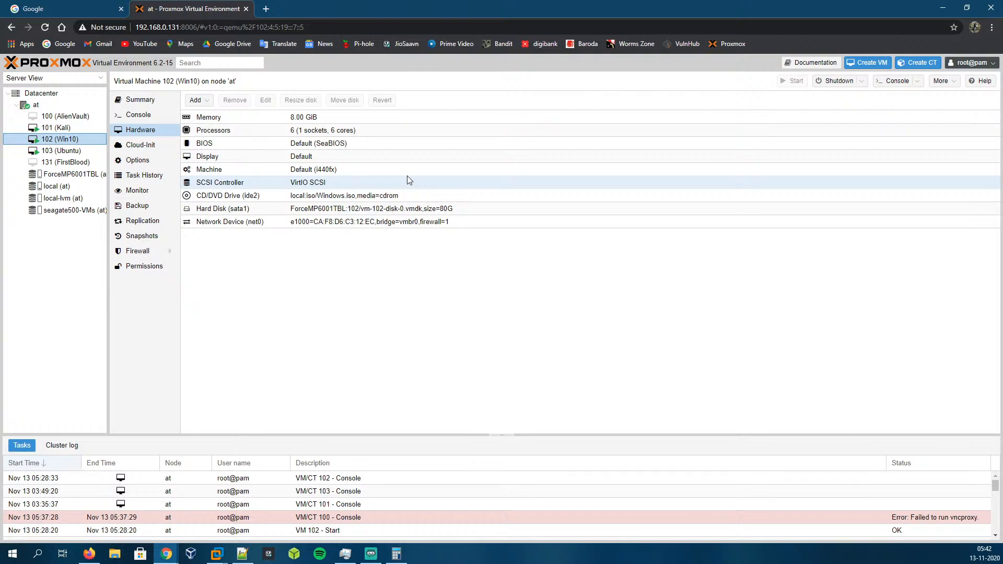
{"action": "left_click", "coordinate": [266, 209]}
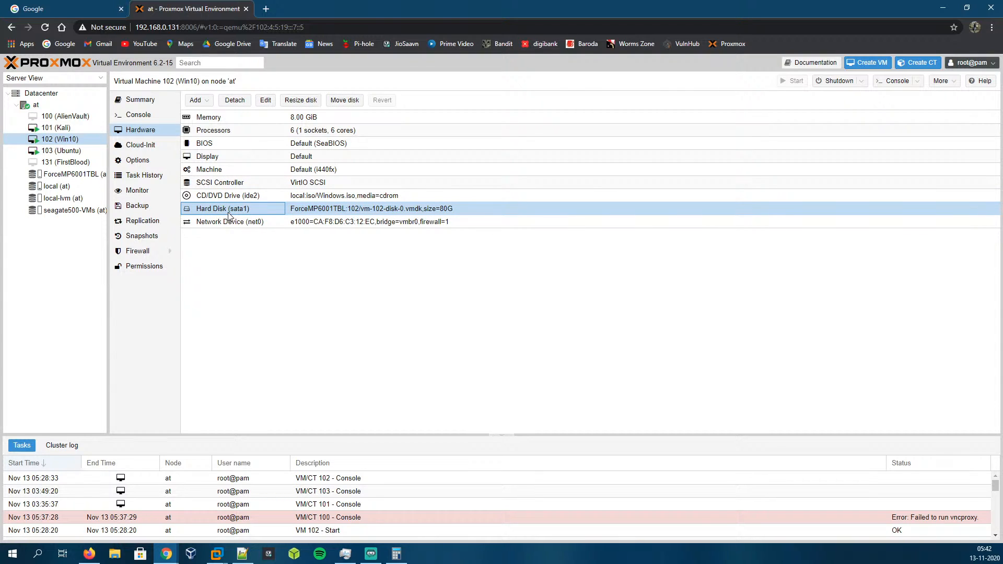
{"action": "left_click", "coordinate": [250, 197]}
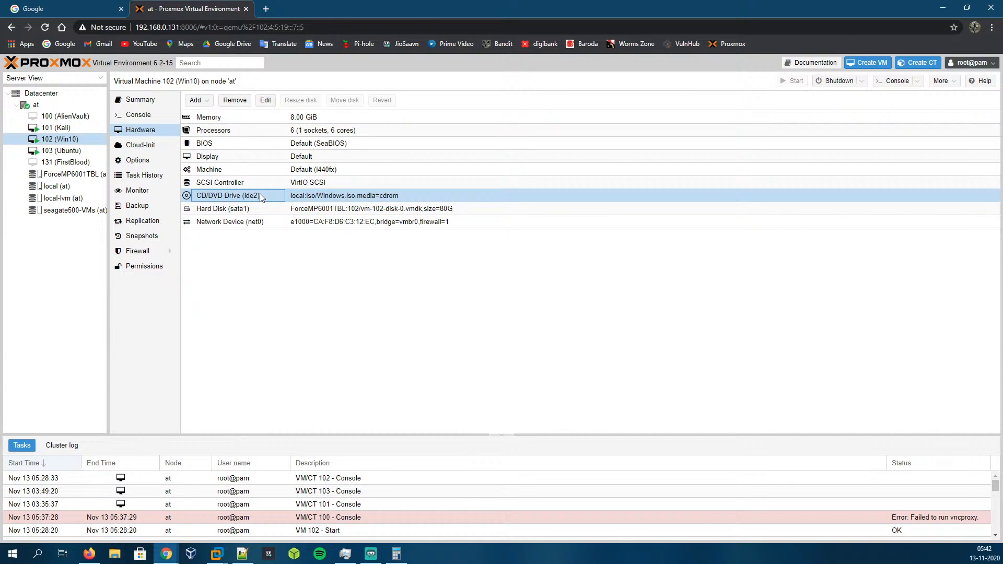
{"action": "left_click", "coordinate": [258, 210]}
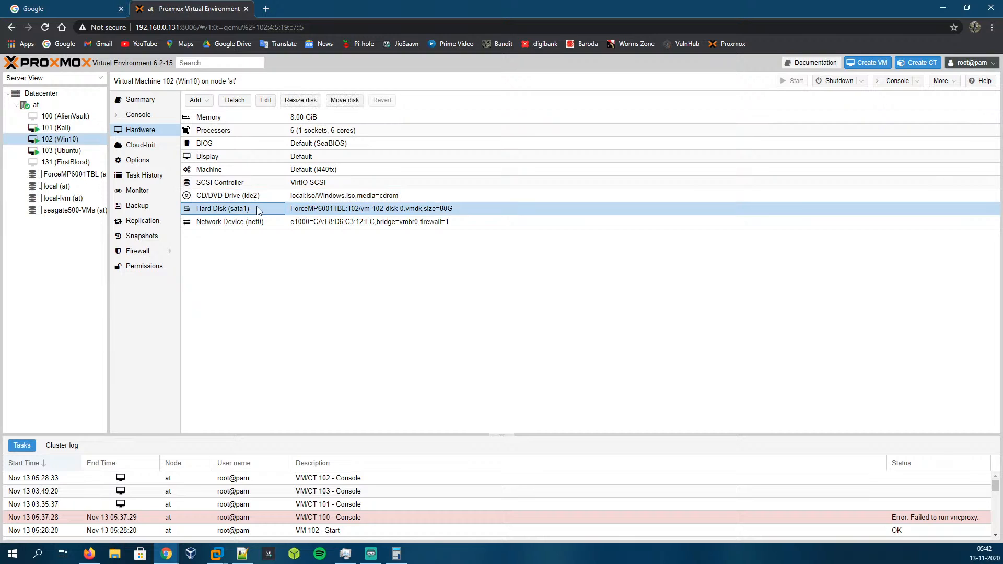
{"action": "left_click", "coordinate": [261, 131]}
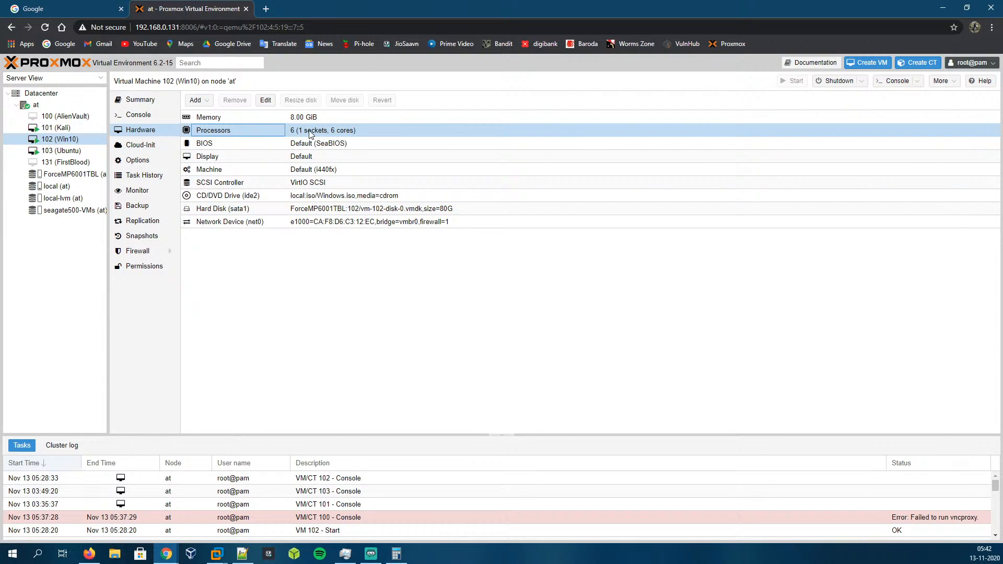
{"action": "left_click", "coordinate": [146, 134]}
{"action": "left_click", "coordinate": [157, 116]}
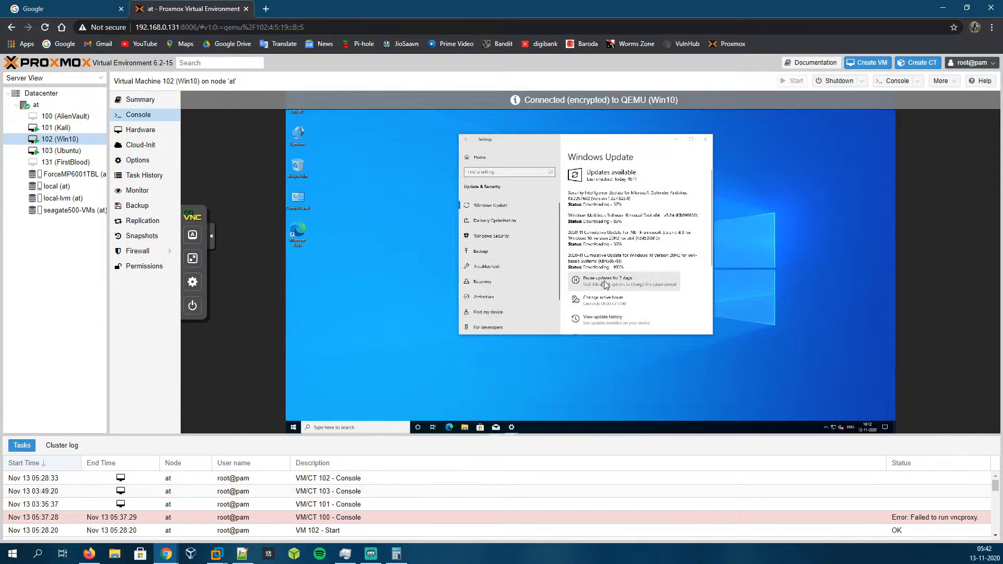